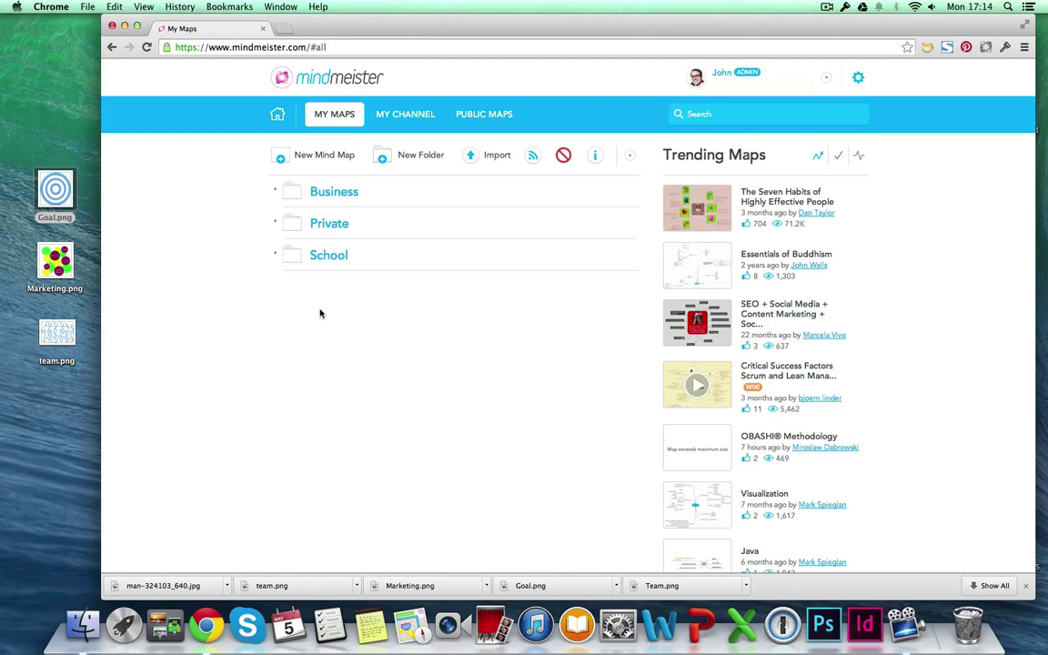
Start a blank map with the Fresh theme and name the root 'Marketing Department'
{"action": "left_click", "coordinate": [316, 160]}
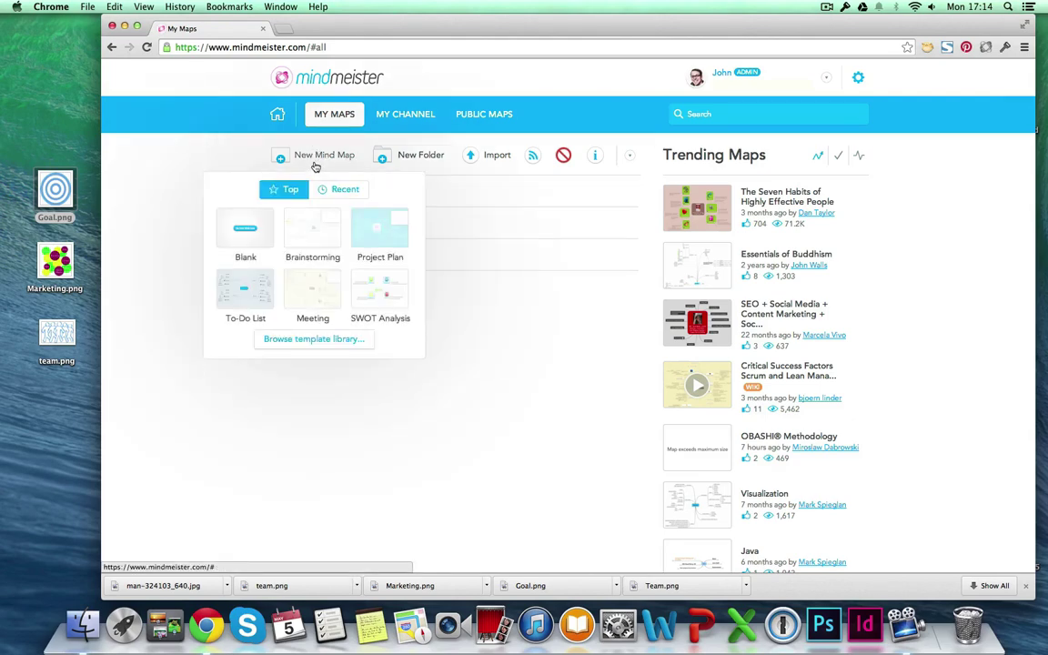
{"action": "left_click", "coordinate": [266, 219]}
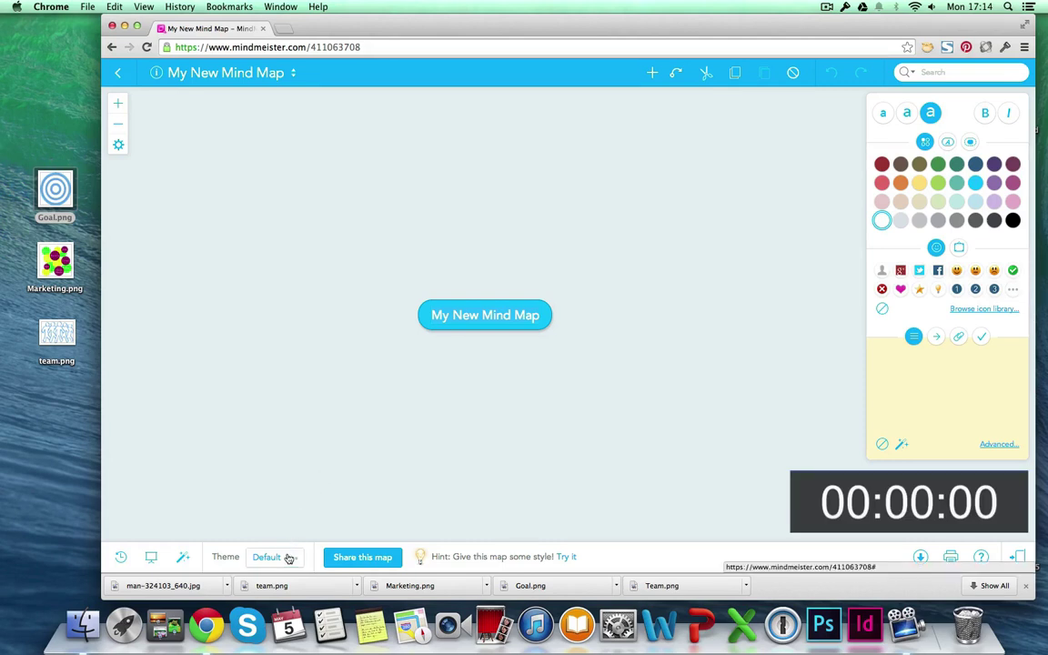
{"action": "left_click", "coordinate": [288, 559]}
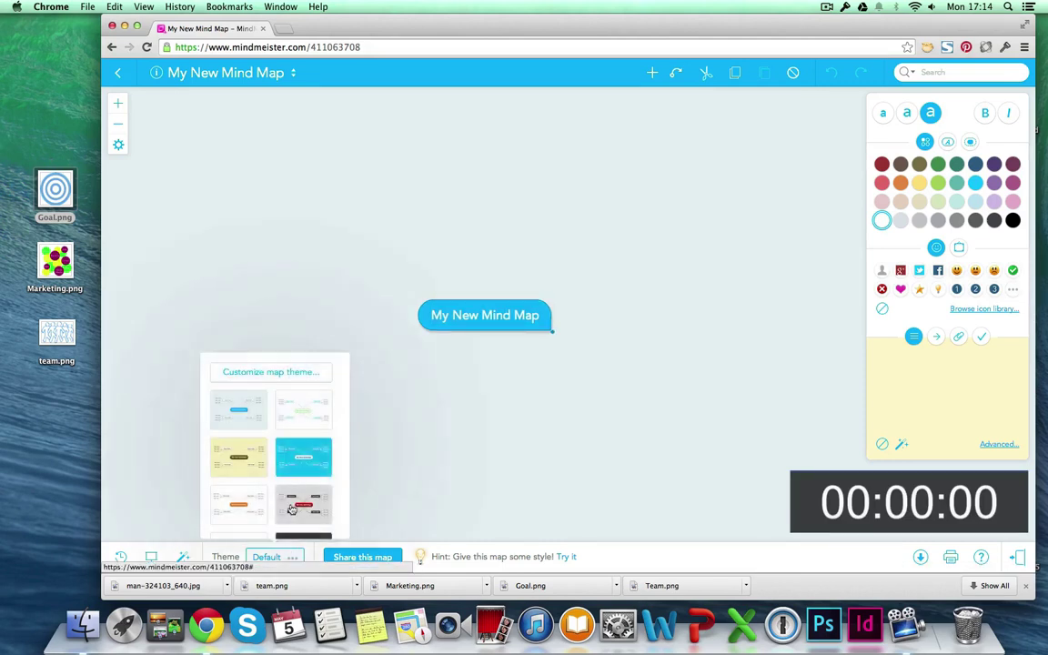
{"action": "left_click", "coordinate": [273, 402]}
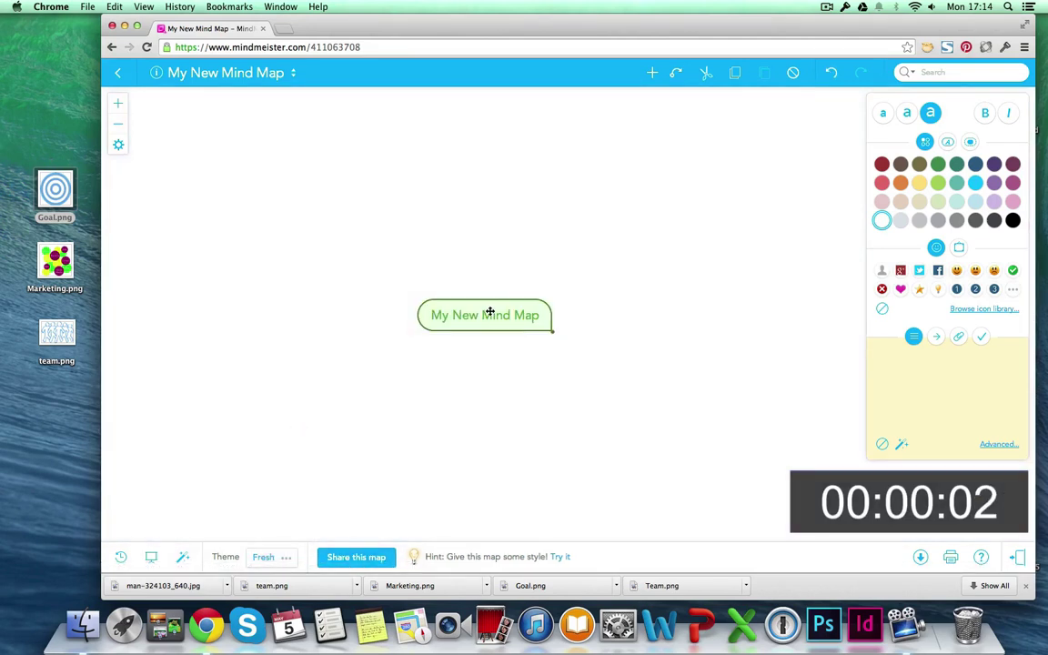
{"action": "double_click", "coordinate": [488, 309]}
{"action": "type", "text": "Marketing"}
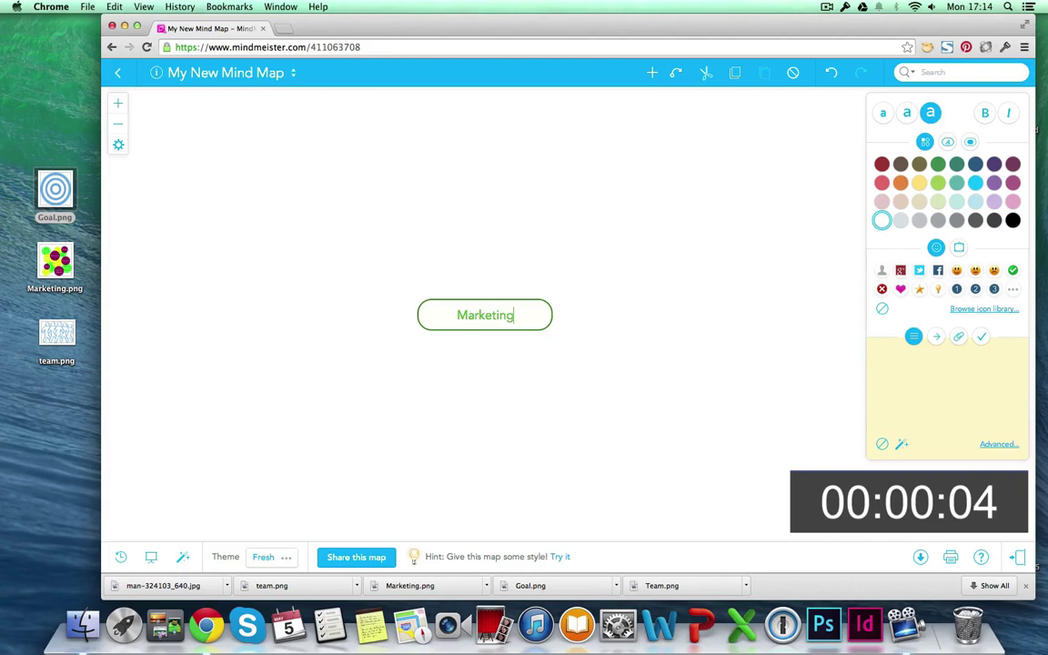
{"action": "type", "text": " Department"}
Add branches Team, Goals, Content Marketing, Social Media and Ads & Promotions
{"action": "key", "text": "Tab"}
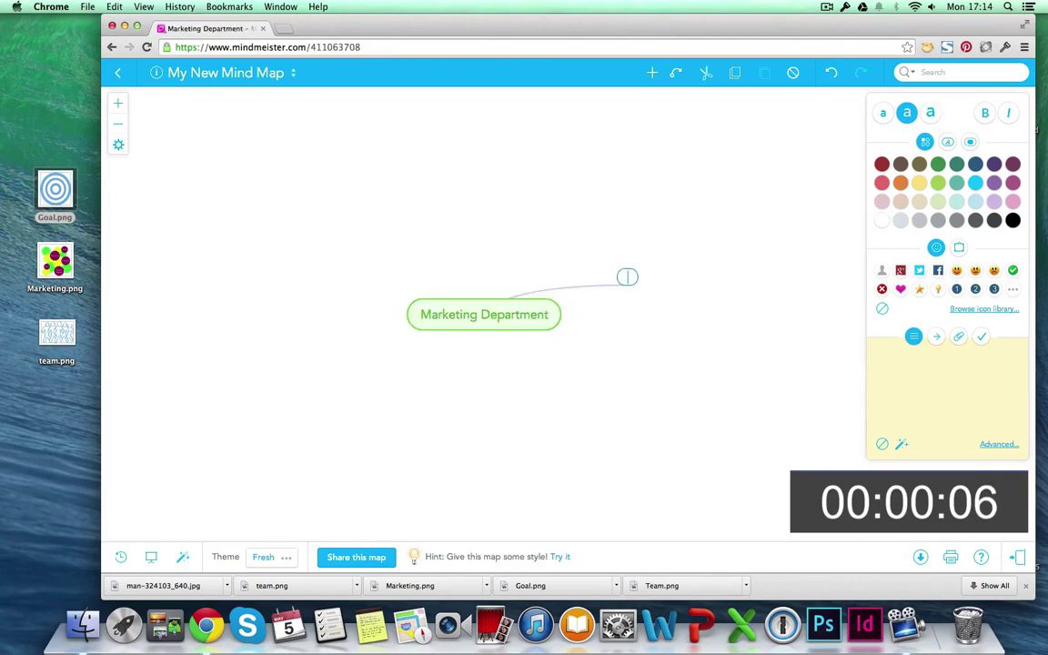
{"action": "type", "text": "Team"}
{"action": "key", "text": "Return"}
{"action": "type", "text": "Goals"}
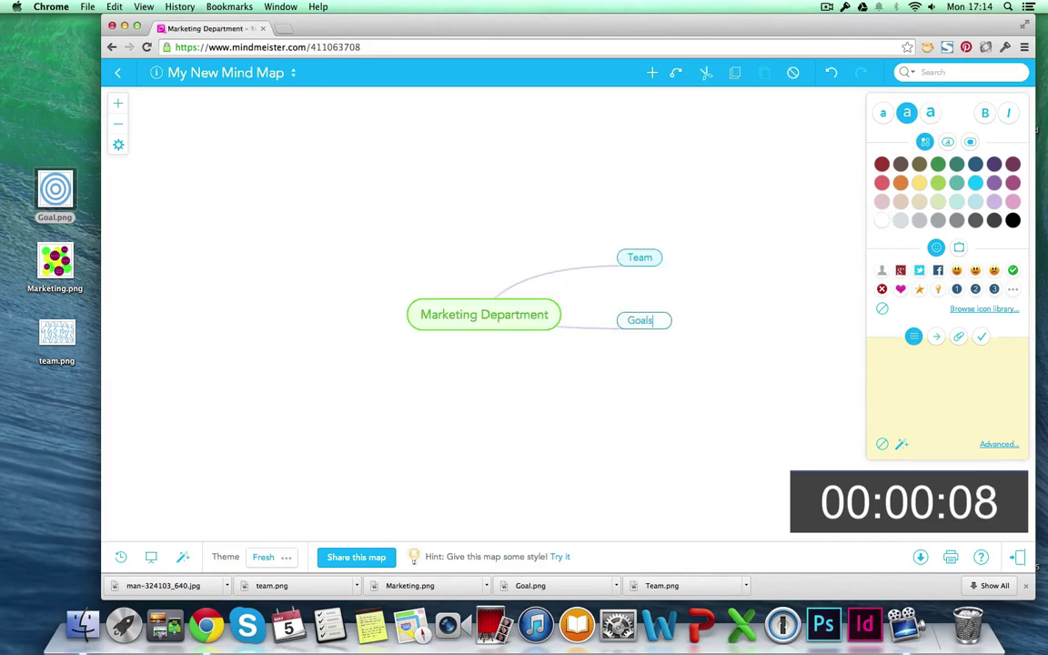
{"action": "key", "text": "Return"}
{"action": "type", "text": "Content M"}
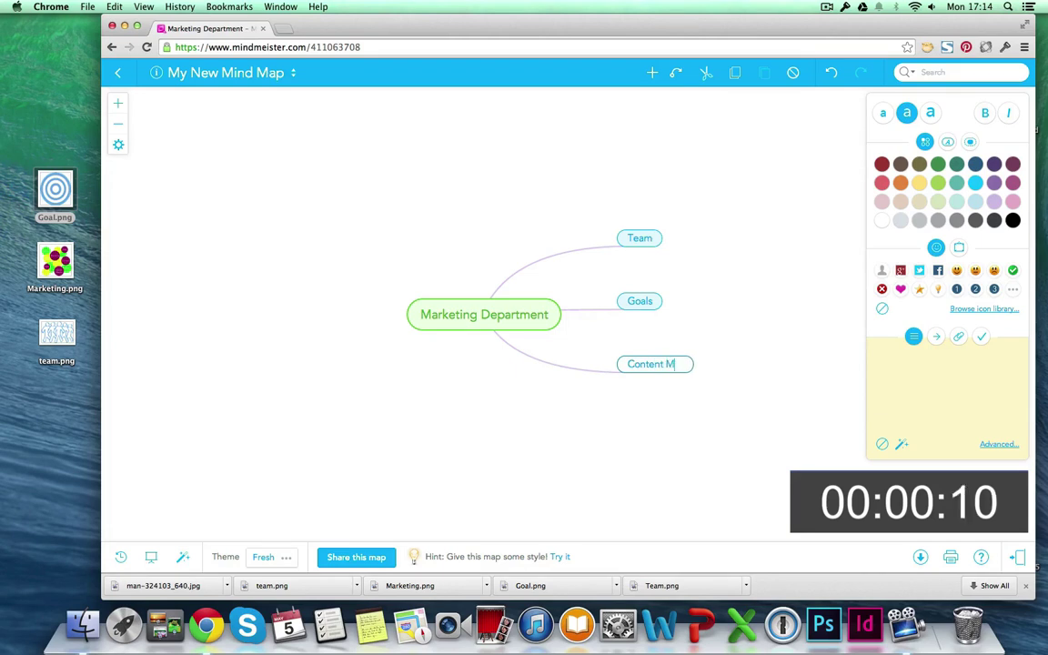
{"action": "type", "text": "arketing"}
{"action": "key", "text": "Return"}
{"action": "type", "text": "So"}
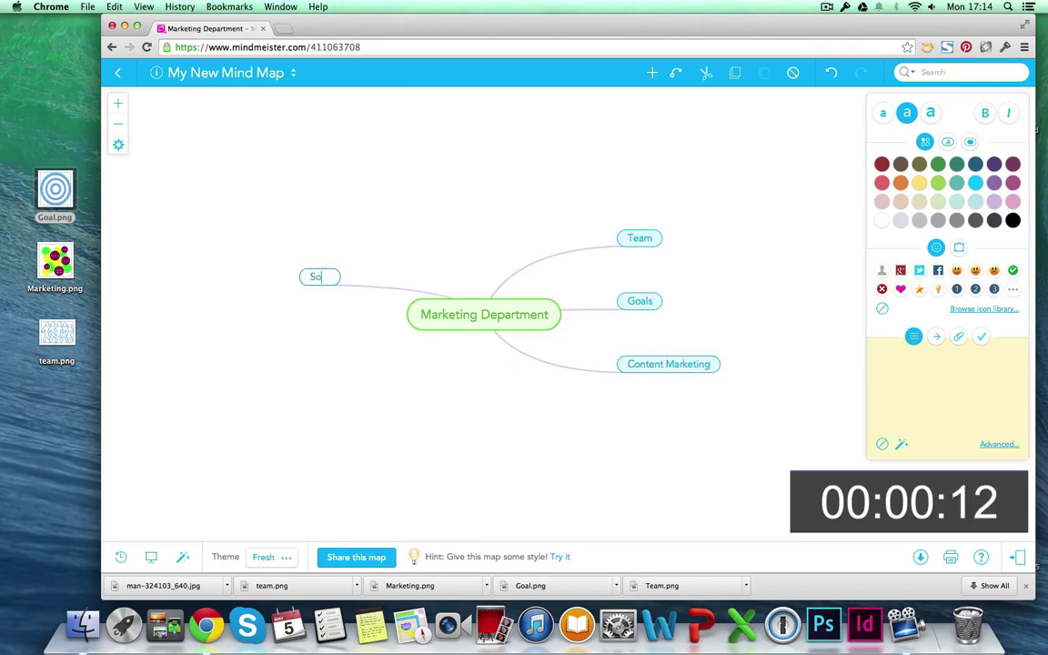
{"action": "type", "text": "cial Media"}
{"action": "key", "text": "Return"}
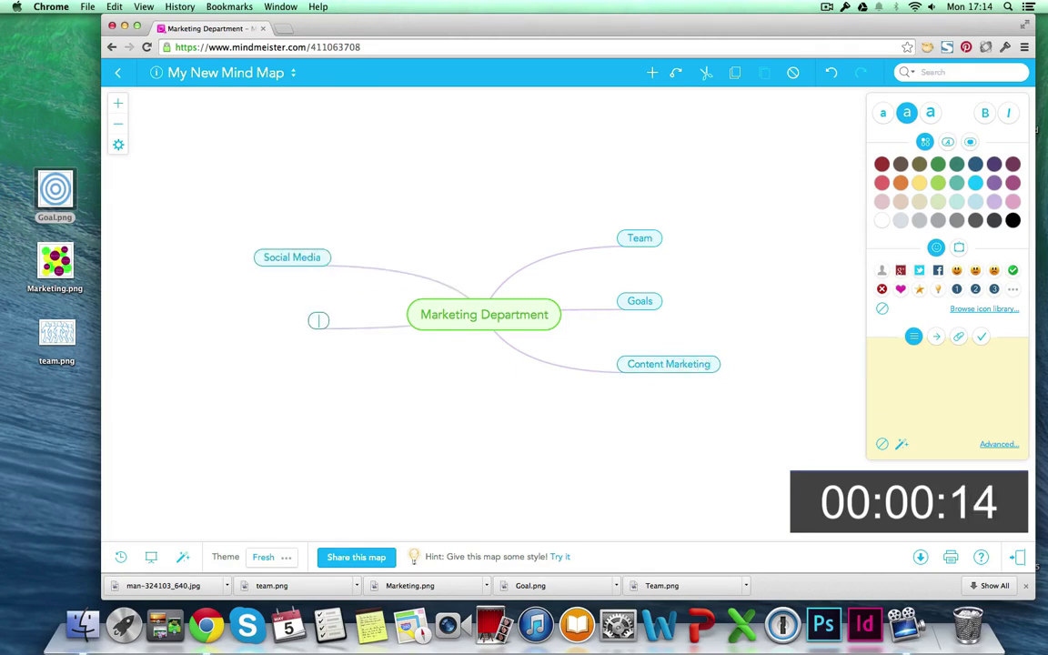
{"action": "type", "text": "Ads"}
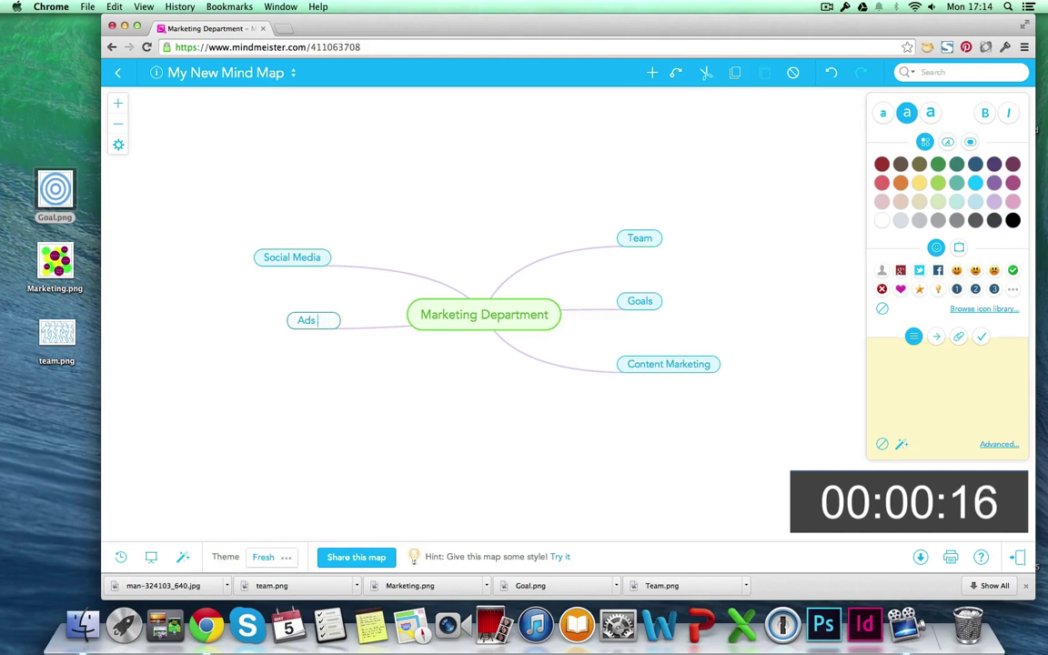
{"action": "type", "text": " & Promotions"}
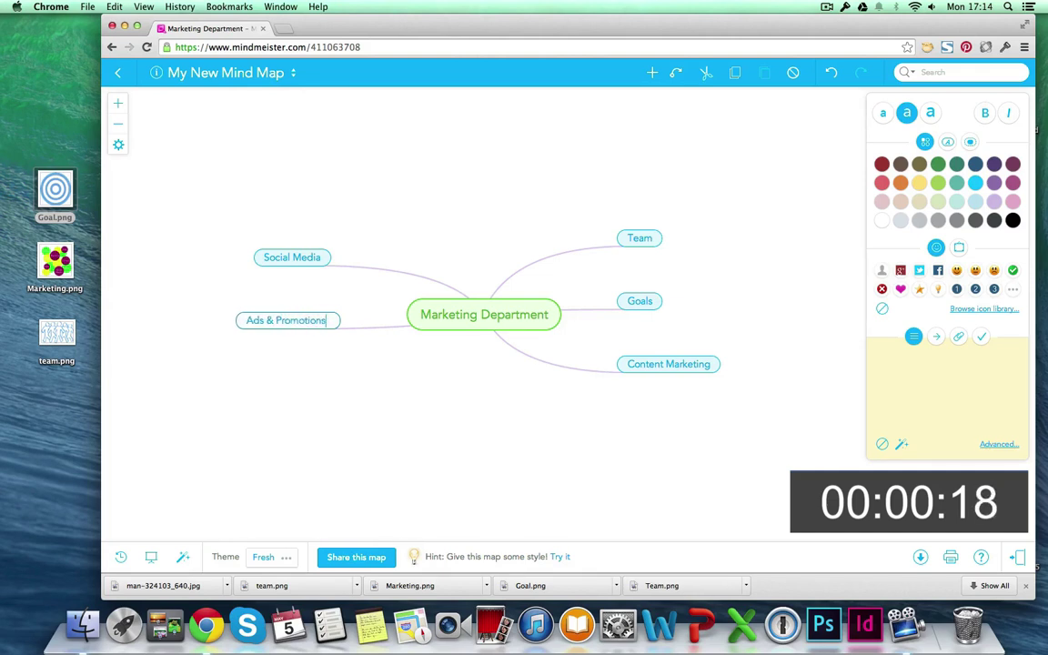
{"action": "left_click", "coordinate": [629, 233]}
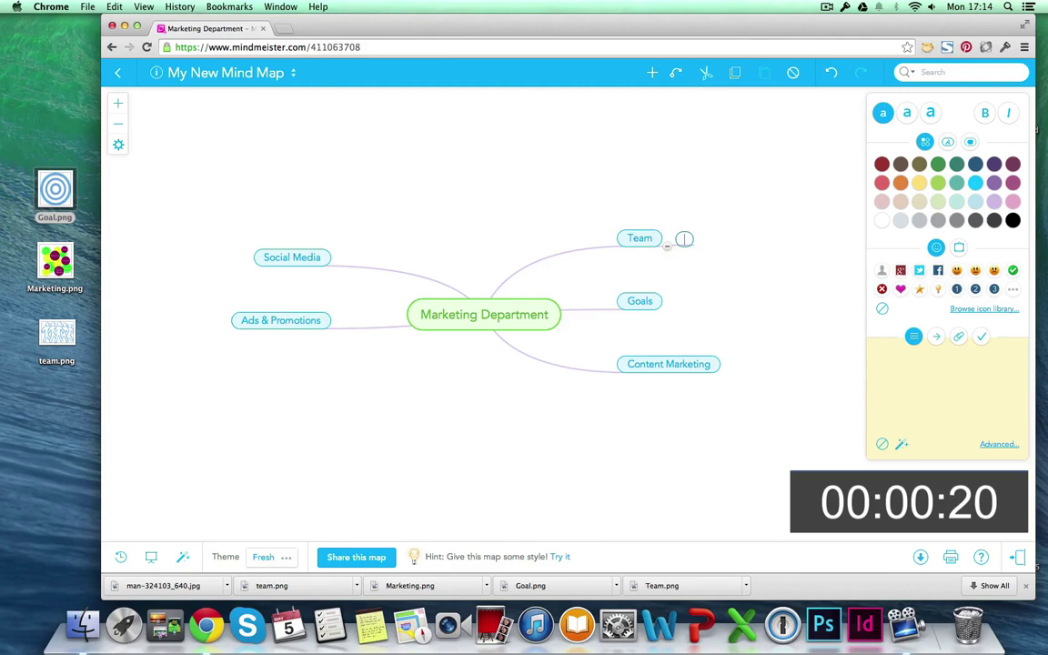
{"action": "type", "text": "Anna M"}
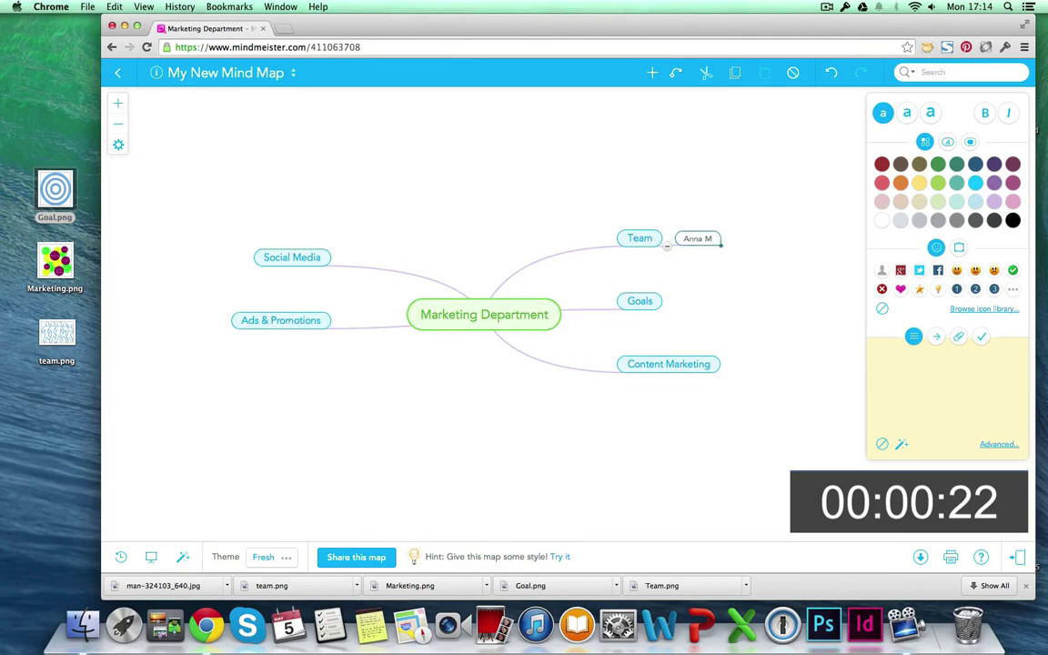
{"action": "key", "text": "Return"}
{"action": "type", "text": "David C"}
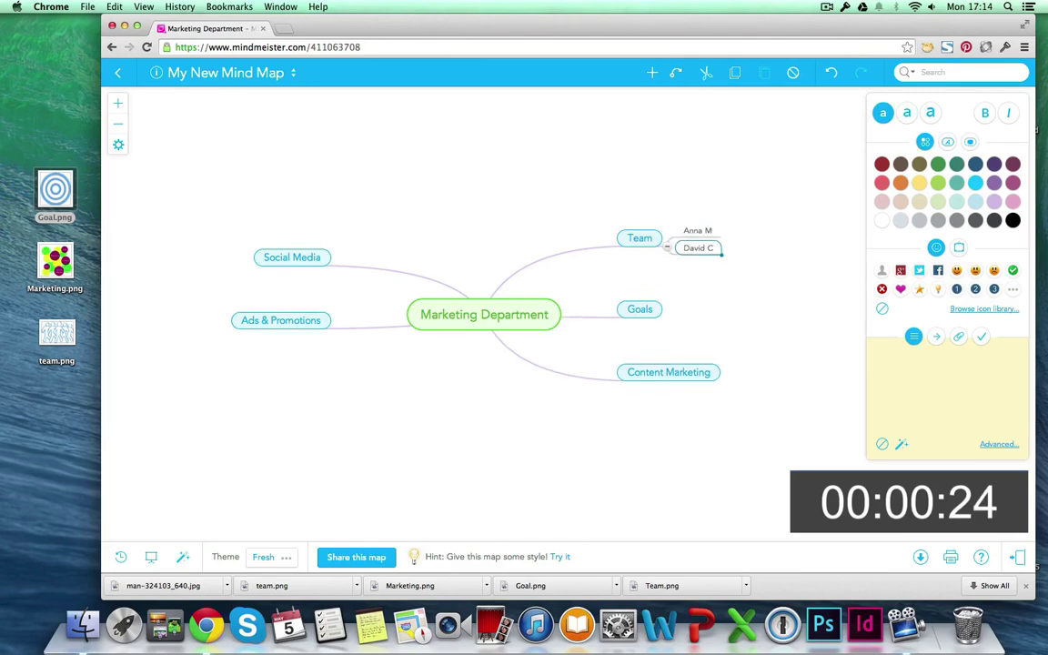
{"action": "key", "text": "Return"}
{"action": "type", "text": "Betty F"}
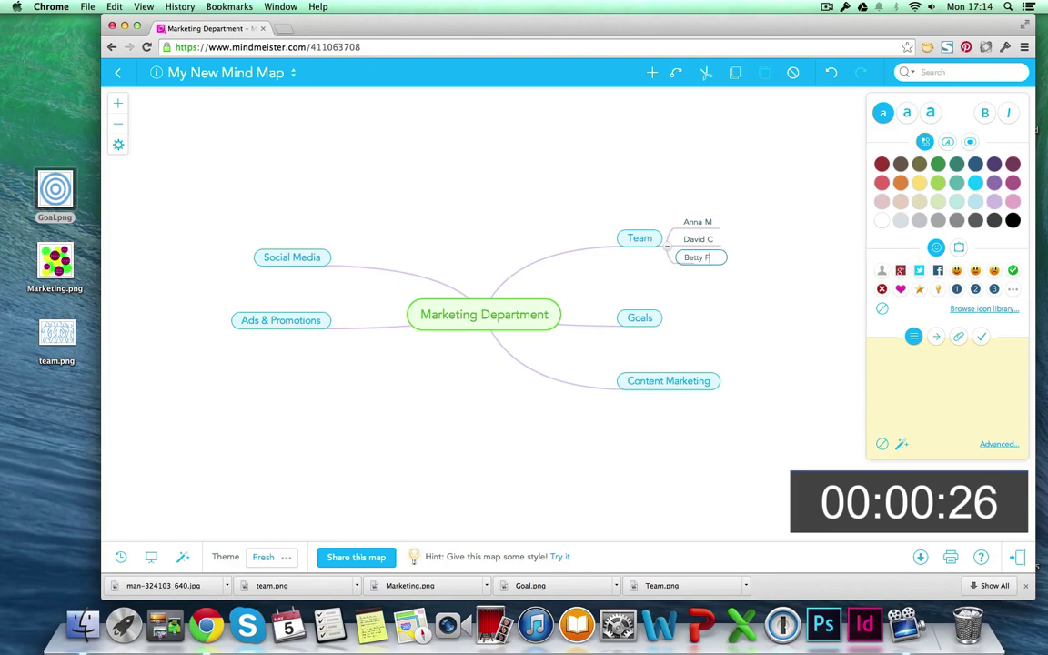
Add Brand awareness, Website traffic, Sales and User retention under Goals
{"action": "left_click", "coordinate": [637, 314]}
{"action": "key", "text": "Tab"}
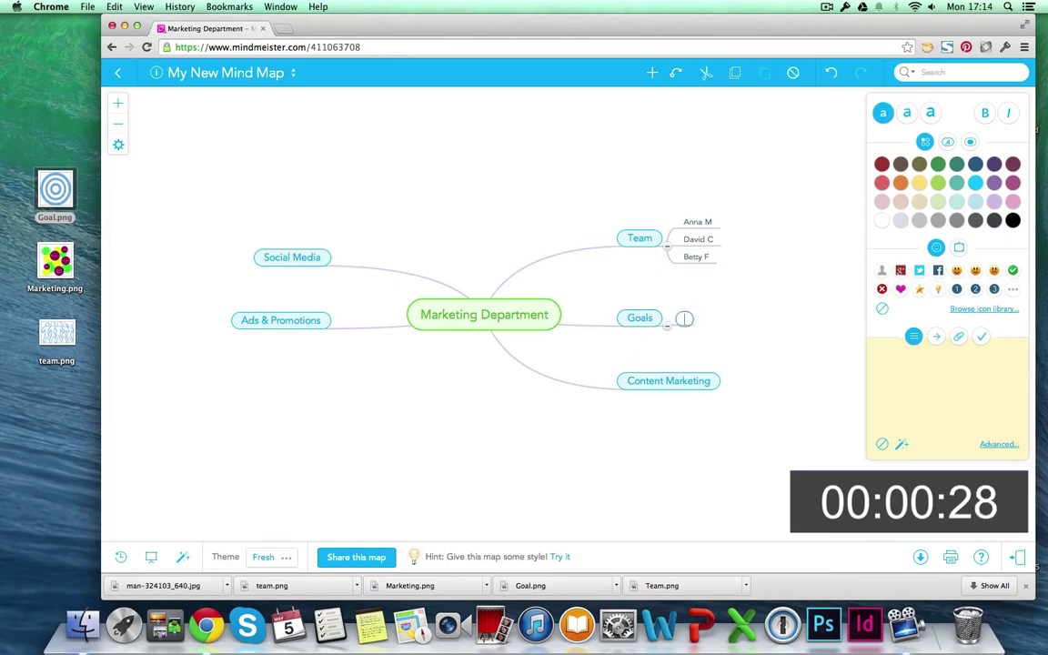
{"action": "type", "text": "Brand aw"}
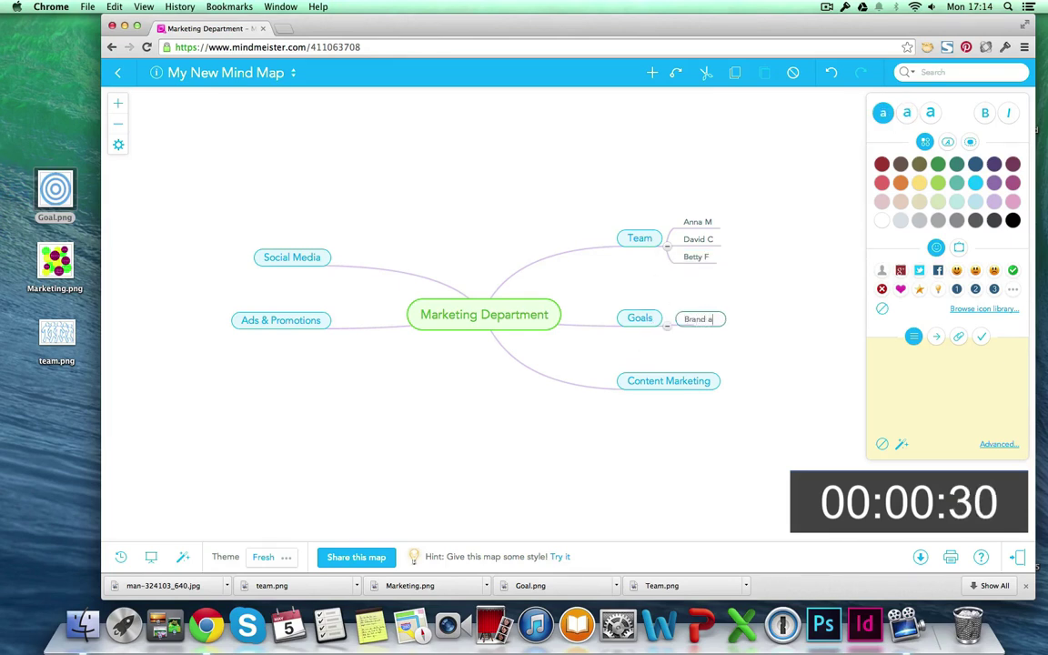
{"action": "type", "text": "areness"}
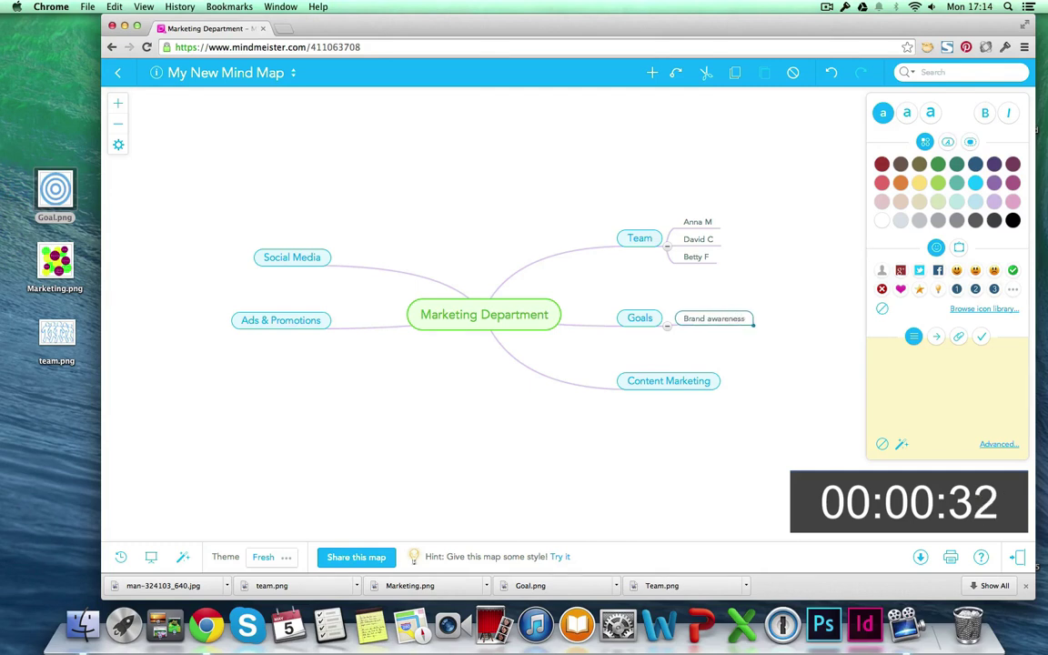
{"action": "key", "text": "Return"}
{"action": "type", "text": "Website tra"}
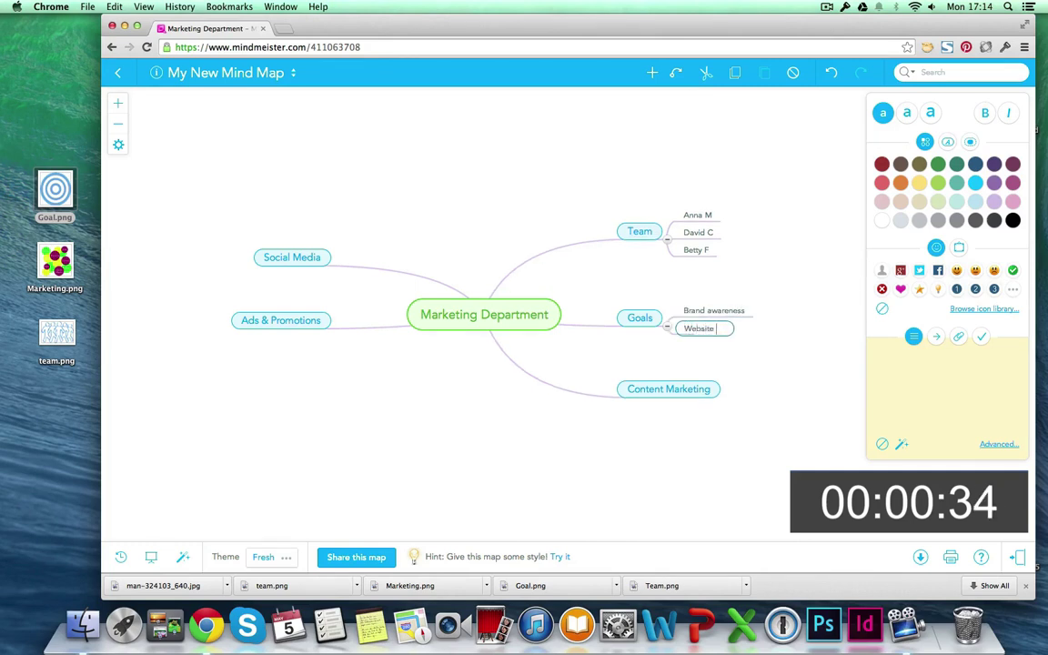
{"action": "type", "text": "ffic"}
{"action": "key", "text": "Return"}
{"action": "type", "text": "Sales"}
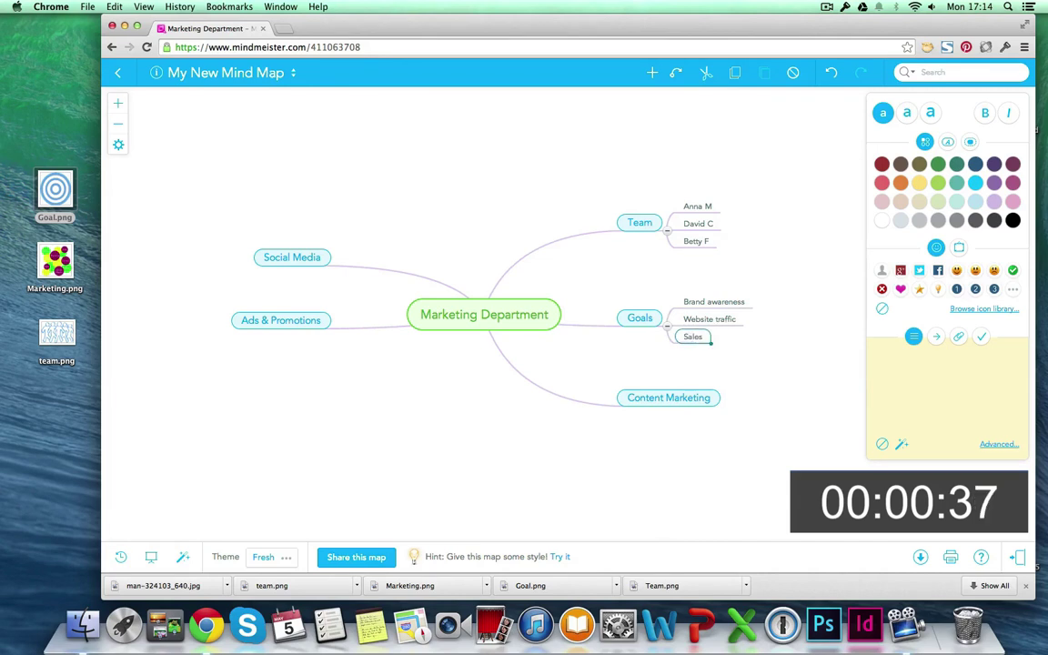
{"action": "key", "text": "Return"}
{"action": "type", "text": "User r"}
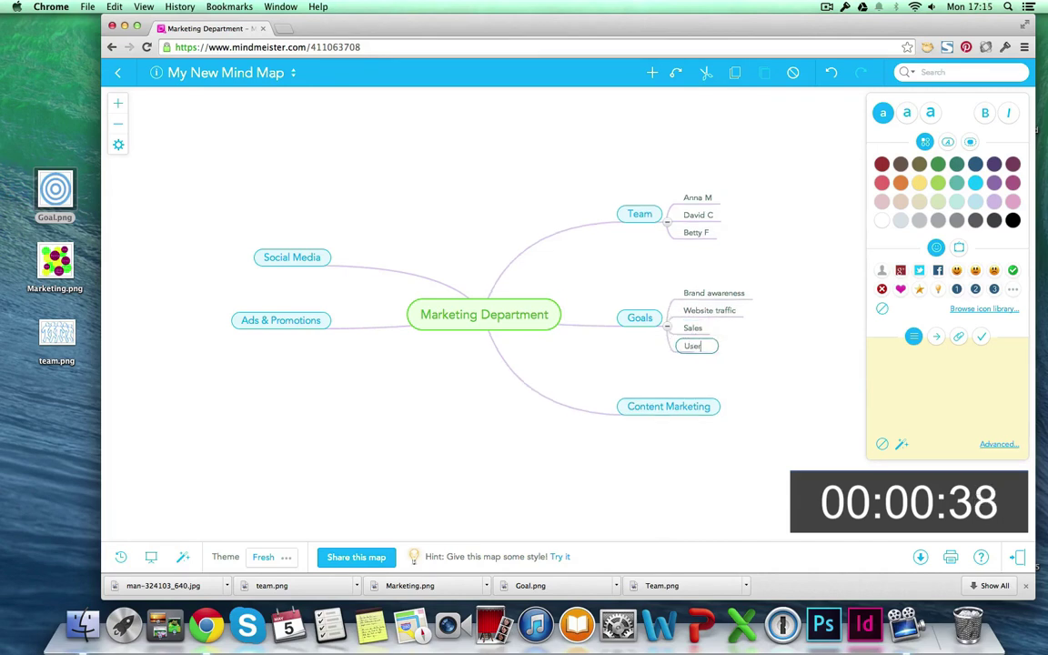
{"action": "type", "text": "etention"}
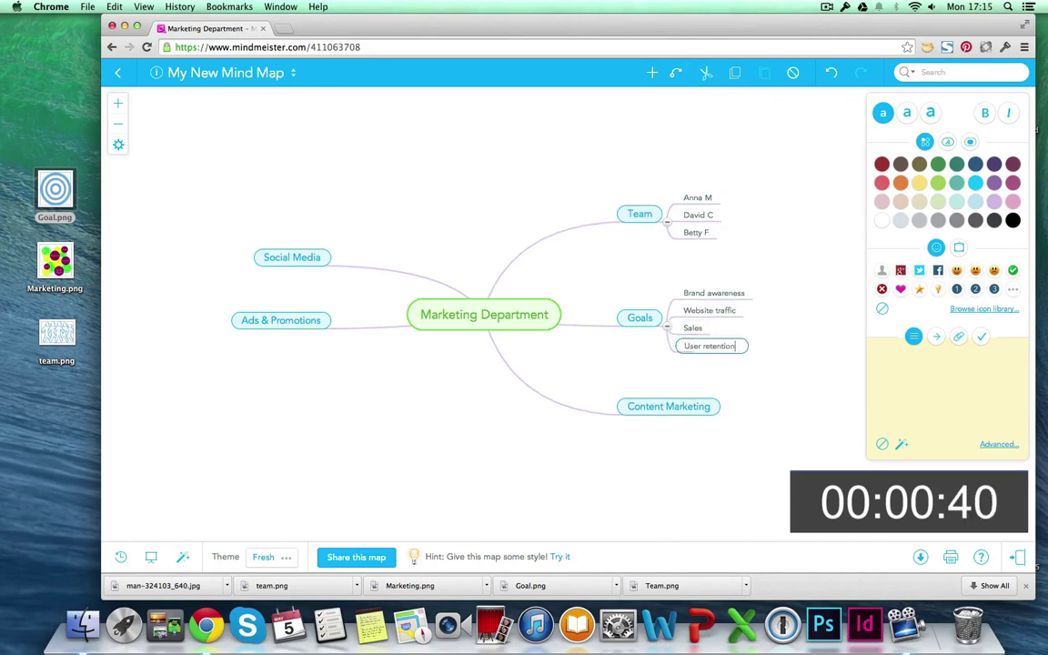
Add Blog, Website and Brochures under Content Marketing, starting a fourth entry
{"action": "left_click", "coordinate": [650, 409]}
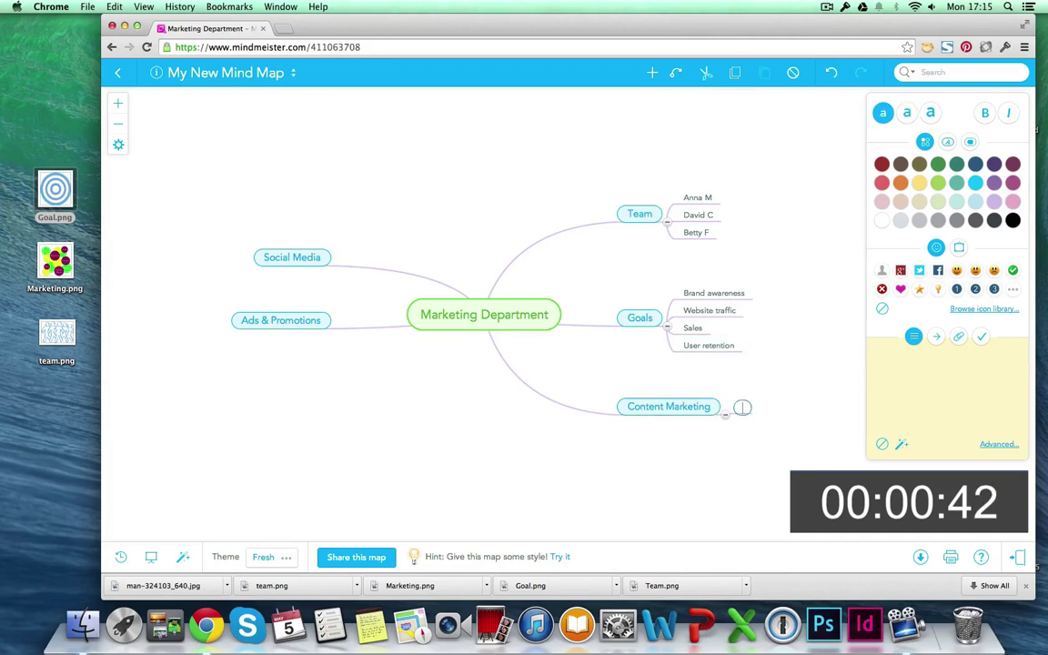
{"action": "type", "text": "Blog"}
{"action": "key", "text": "Return"}
{"action": "type", "text": "Web"}
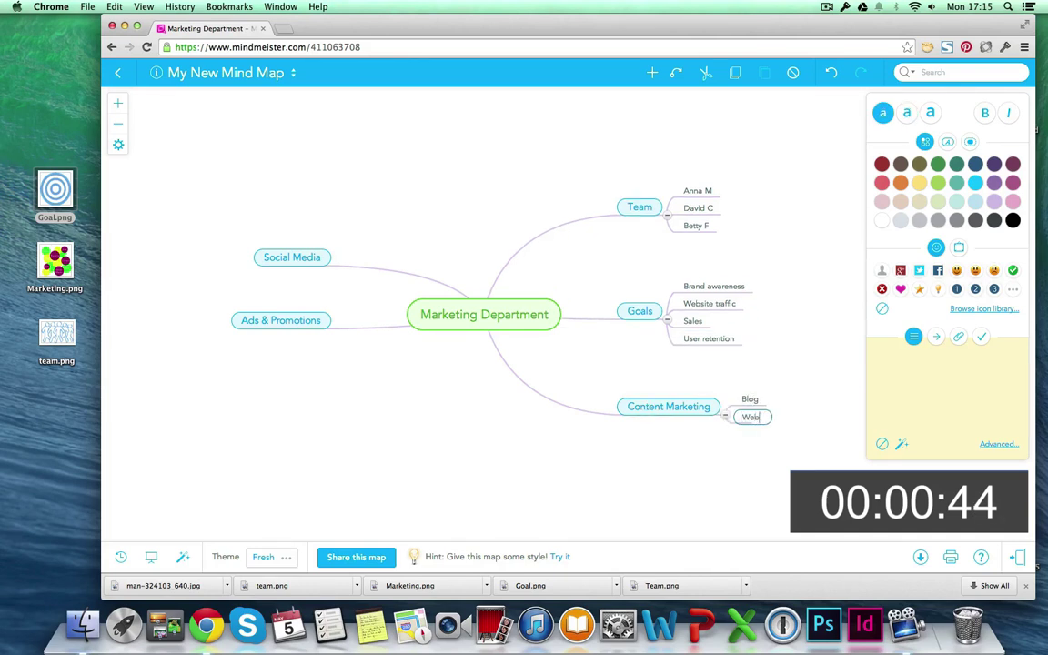
{"action": "type", "text": "site"}
{"action": "key", "text": "Return"}
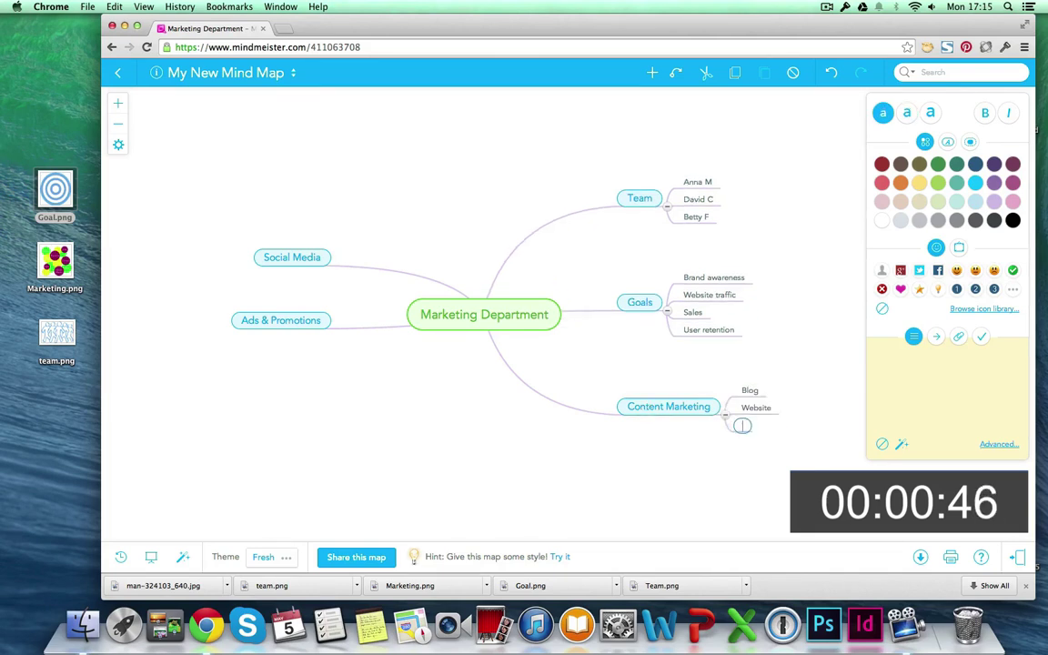
{"action": "type", "text": "Brochures"}
{"action": "key", "text": "Return"}
Finish the Videos entry, then add Facebook, Twitter and Google+ under Social Media
{"action": "type", "text": "Videos"}
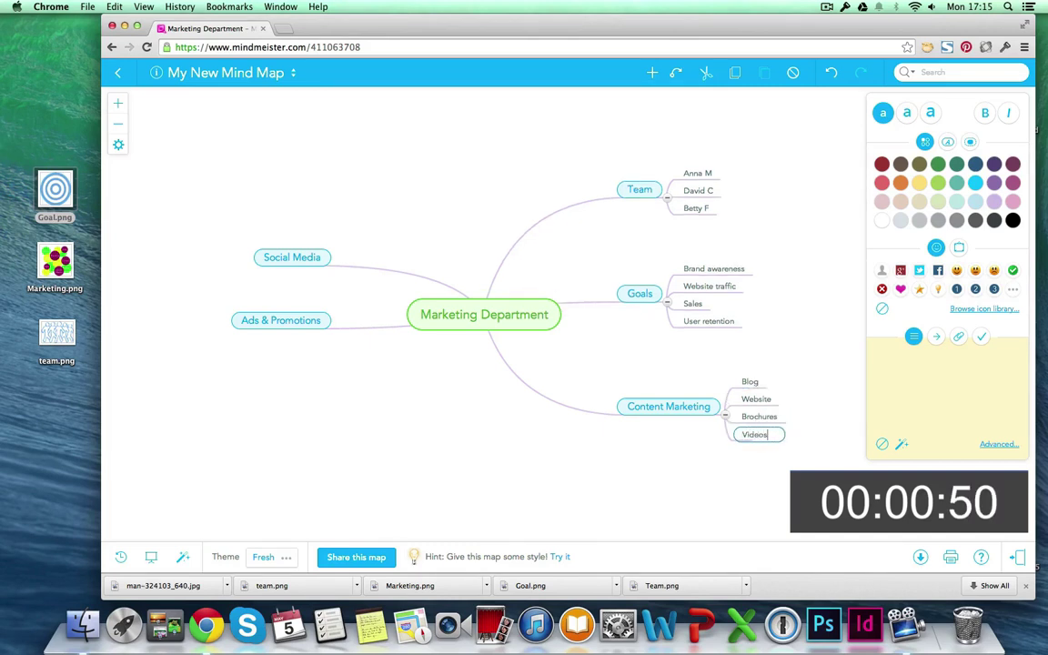
{"action": "left_click", "coordinate": [319, 252]}
{"action": "key", "text": "Tab"}
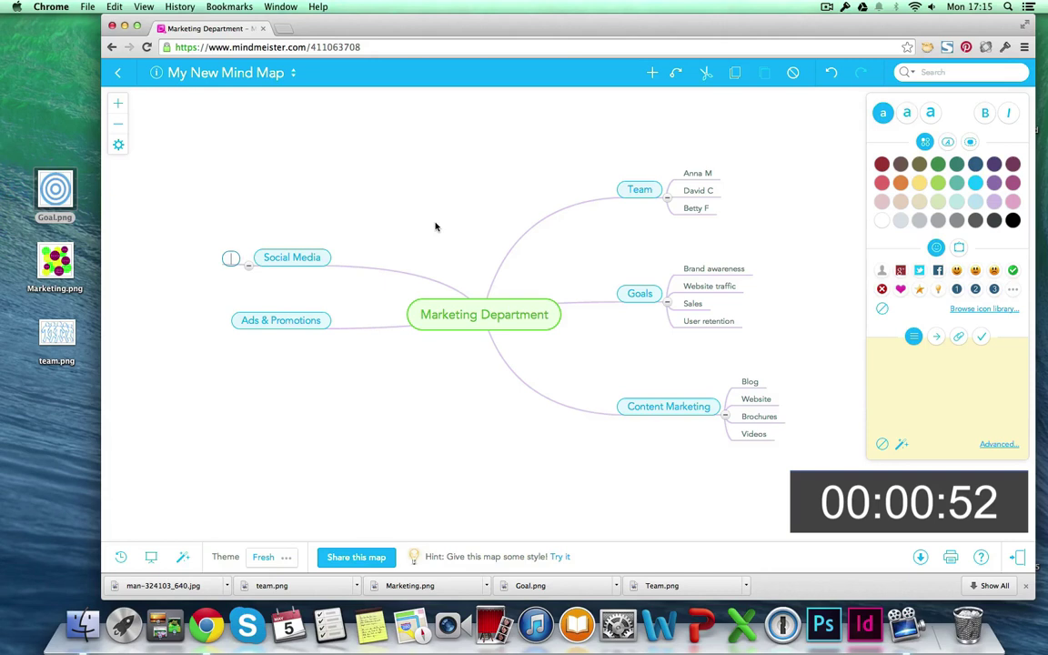
{"action": "type", "text": "Facebook"}
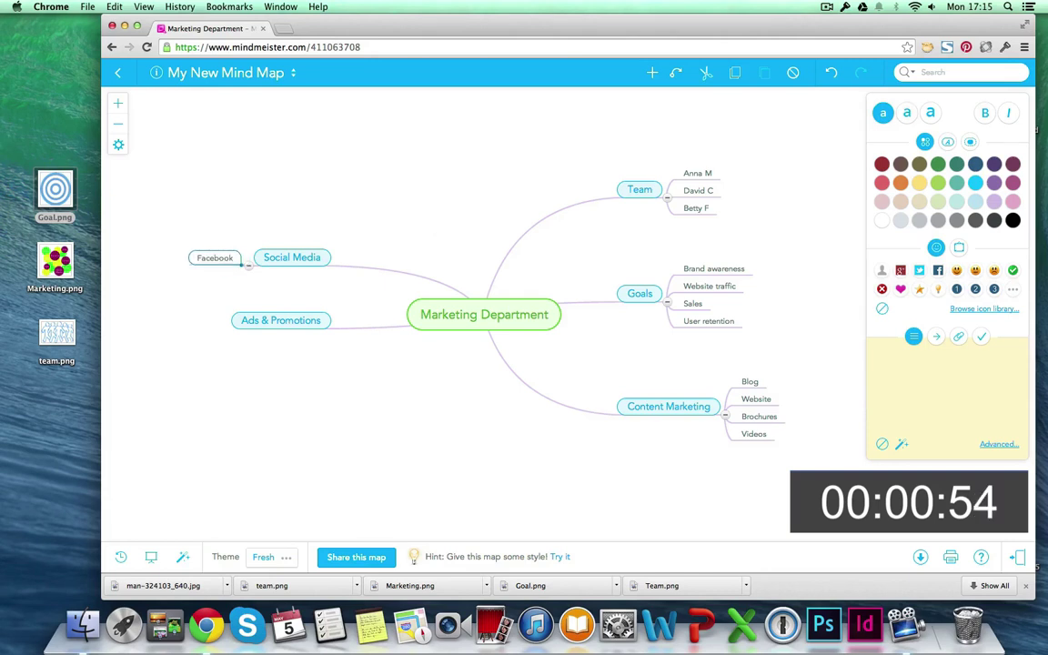
{"action": "key", "text": "Return"}
{"action": "type", "text": "Twitter"}
{"action": "key", "text": "Return"}
{"action": "type", "text": "Google+"}
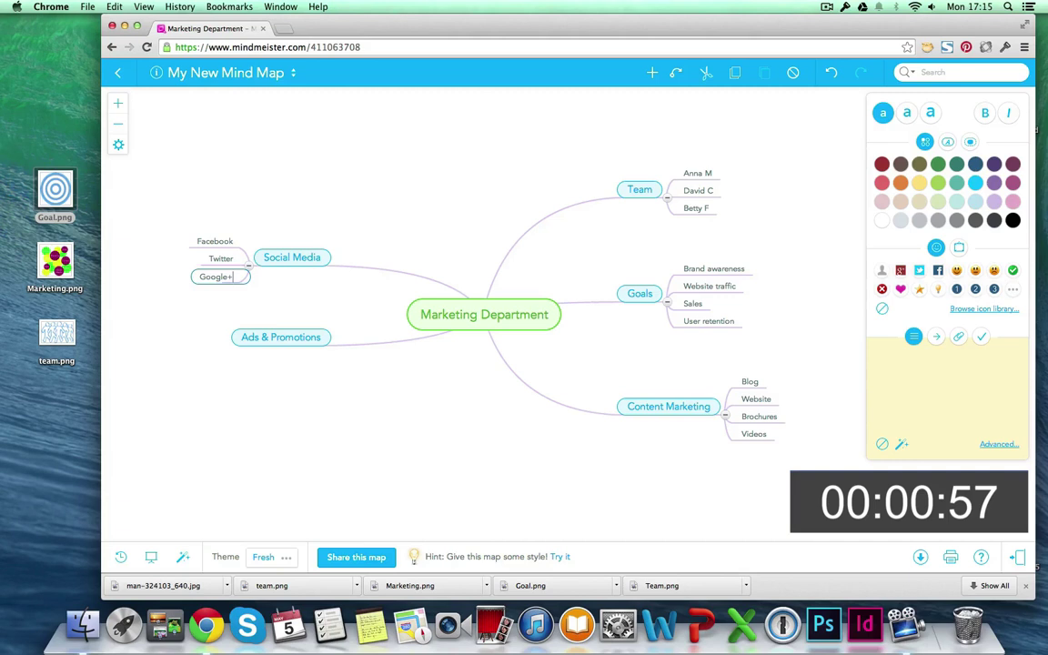
{"action": "key", "text": "Return"}
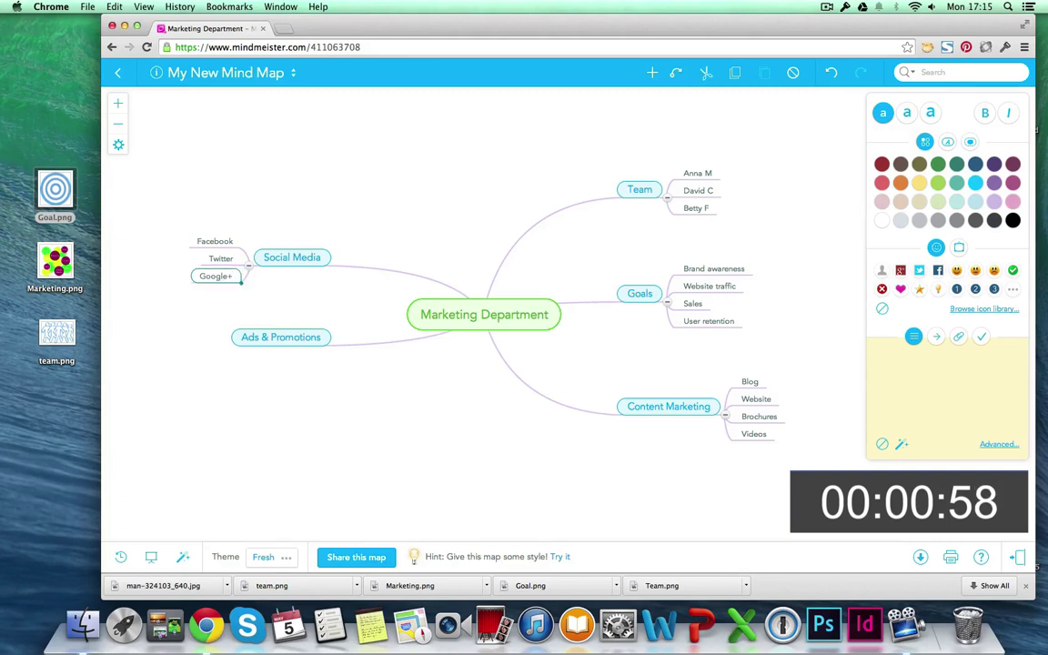
Add Google Ads and Promotions under Ads & Promotions
{"action": "left_click", "coordinate": [269, 336]}
{"action": "key", "text": "Tab"}
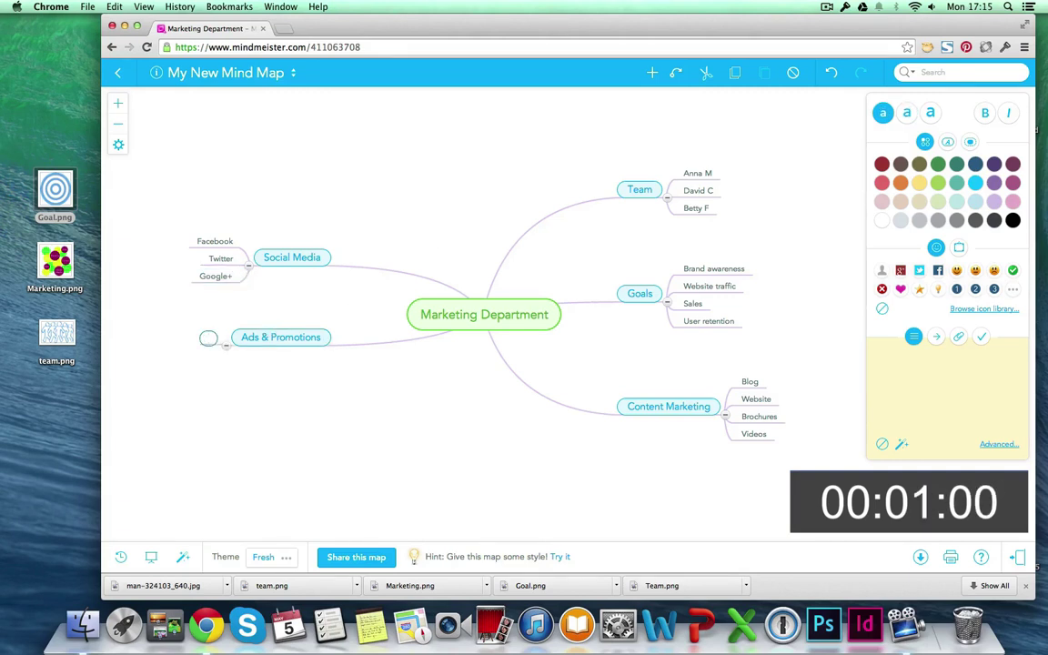
{"action": "type", "text": "Google"}
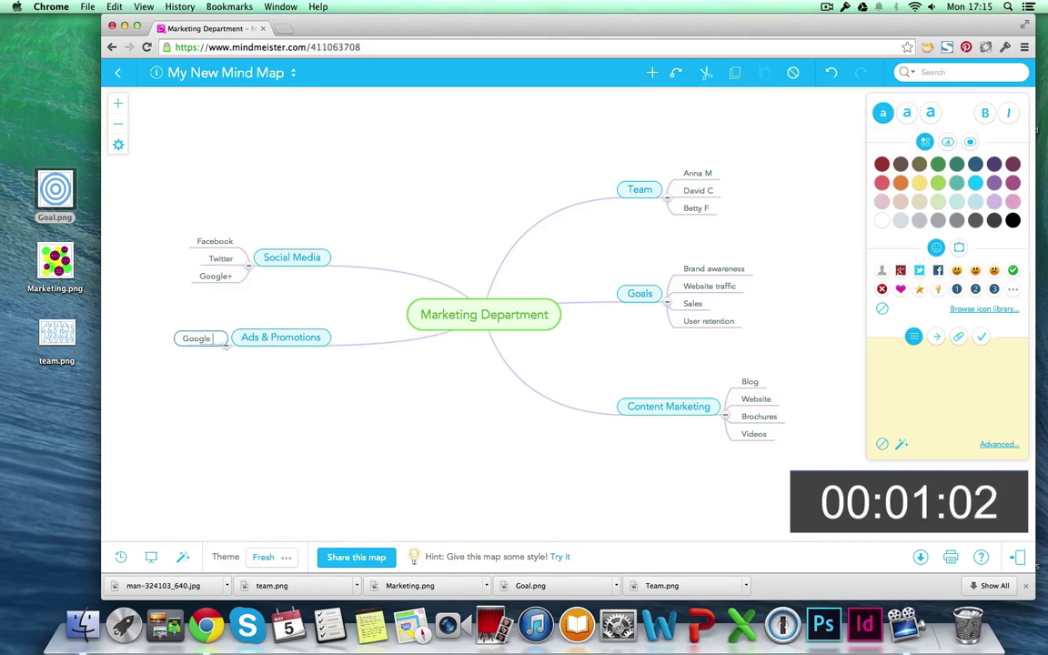
{"action": "type", "text": " Ads"}
{"action": "key", "text": "Return"}
{"action": "key", "text": "Return"}
{"action": "type", "text": "Pr"}
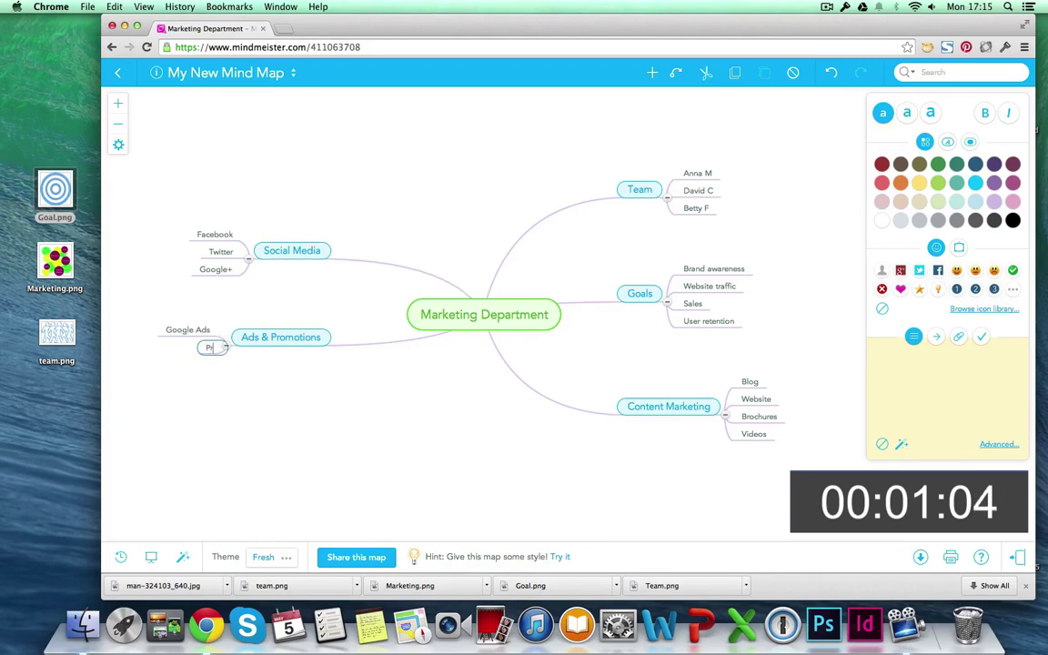
{"action": "type", "text": "omotions"}
Add Discounts, Events and Contests under Promotions
{"action": "key", "text": "Tab"}
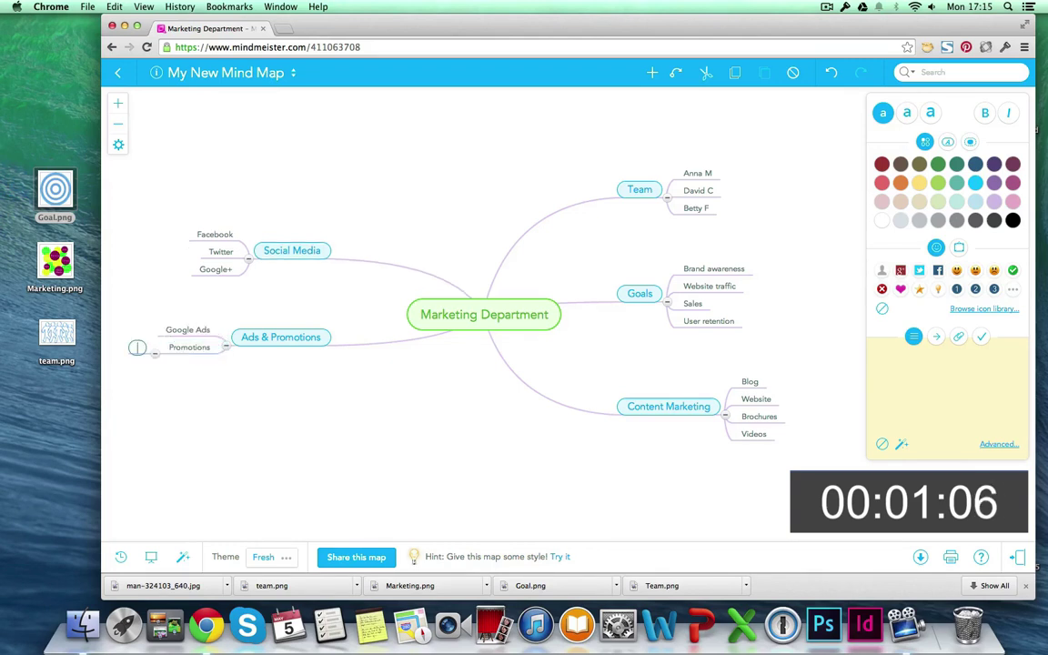
{"action": "type", "text": "Discounts"}
{"action": "key", "text": "Return"}
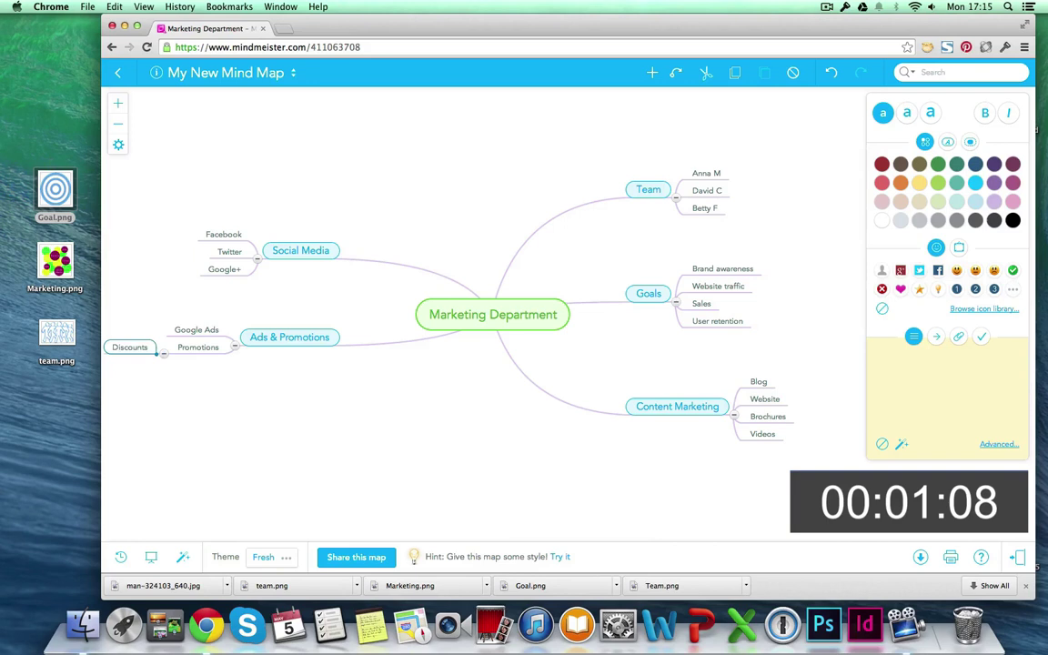
{"action": "key", "text": "Return"}
{"action": "type", "text": "Events"}
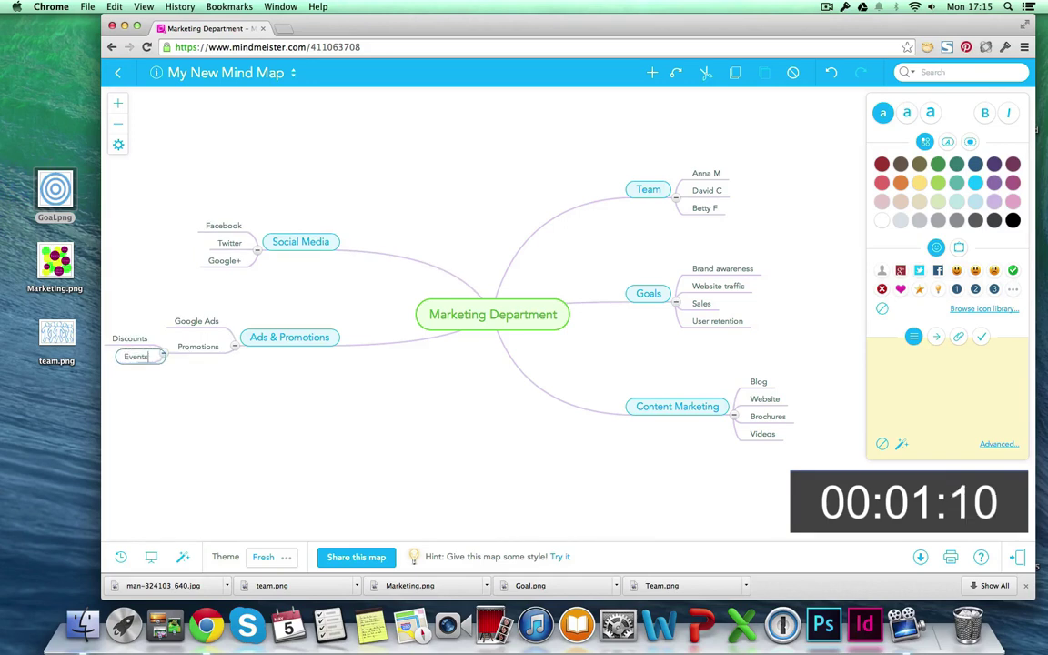
{"action": "key", "text": "Return"}
{"action": "type", "text": "on"}
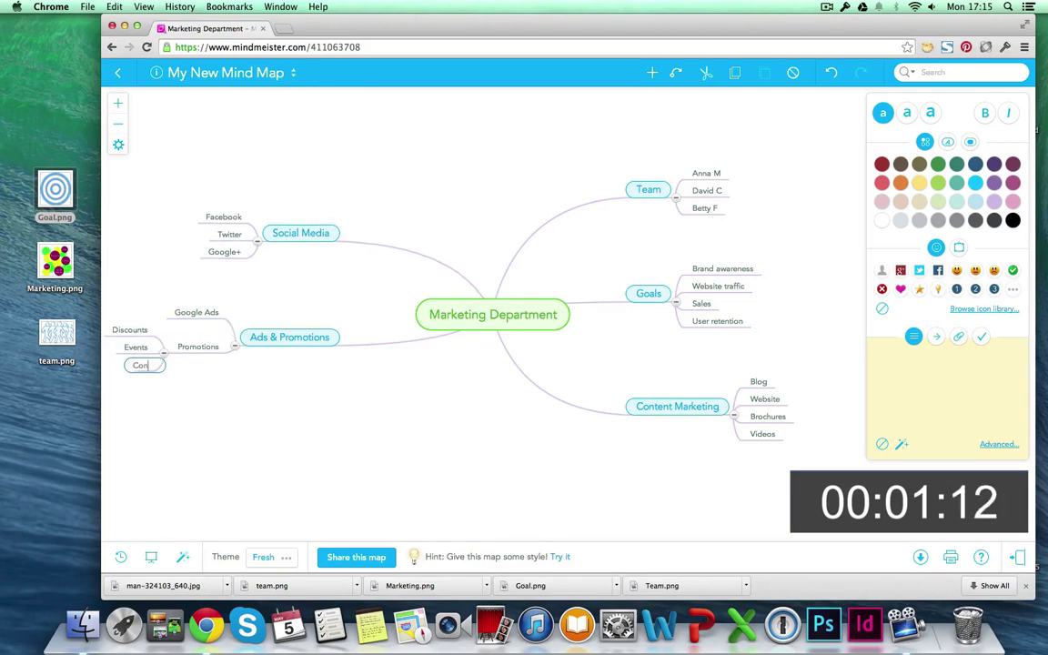
{"action": "type", "text": "tests"}
{"action": "key", "text": "Return"}
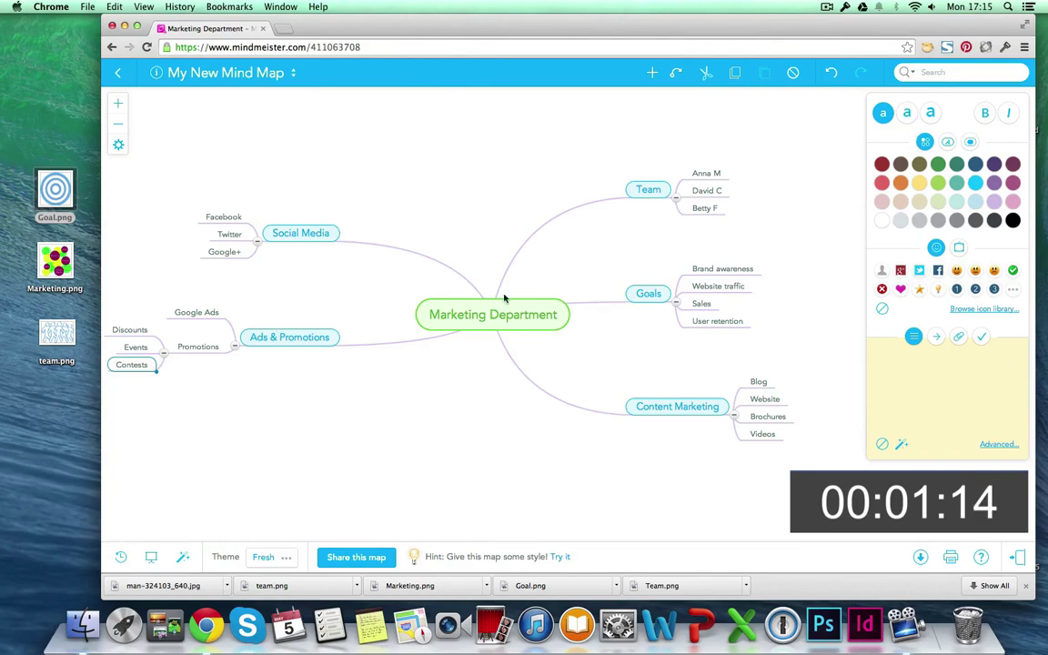
{"action": "left_click", "coordinate": [224, 218]}
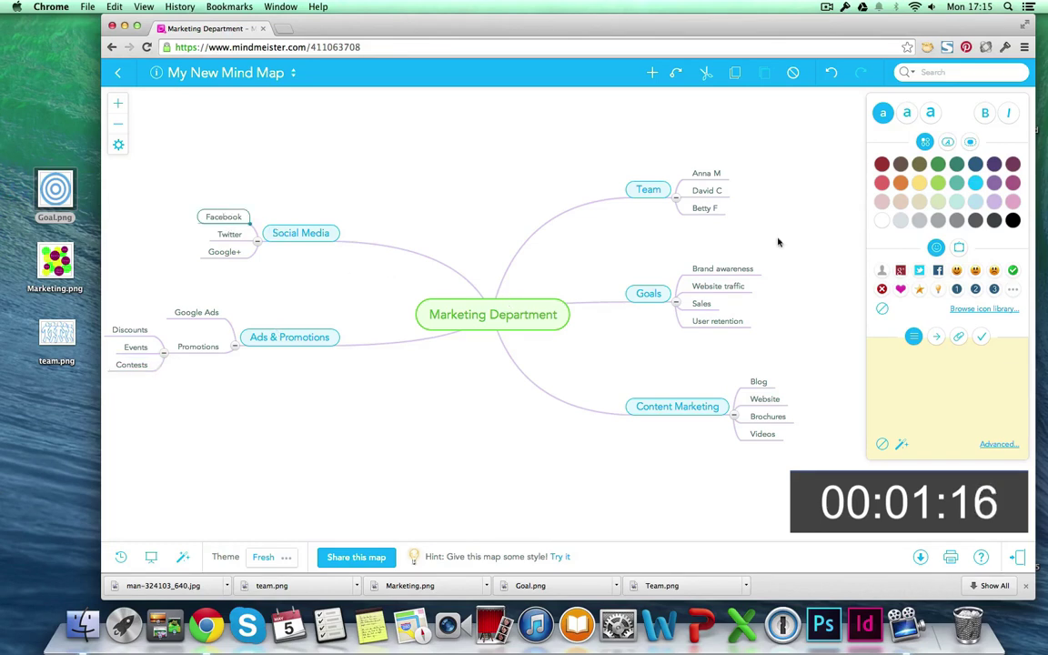
{"action": "left_click", "coordinate": [936, 337]}
{"action": "type", "text": "www"}
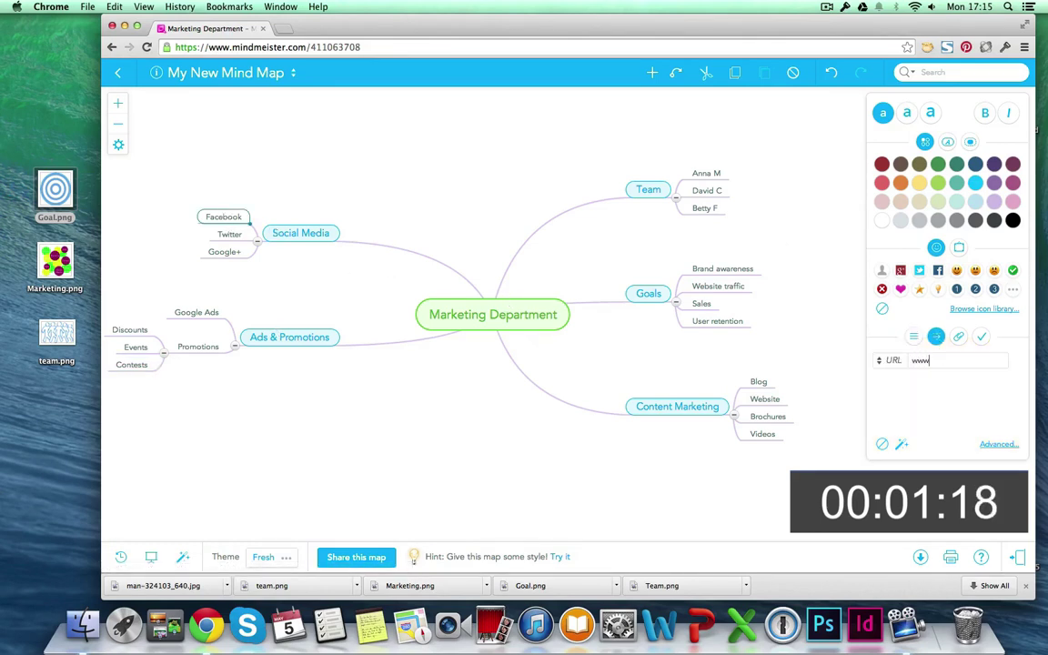
{"action": "type", "text": ".facebook.com"}
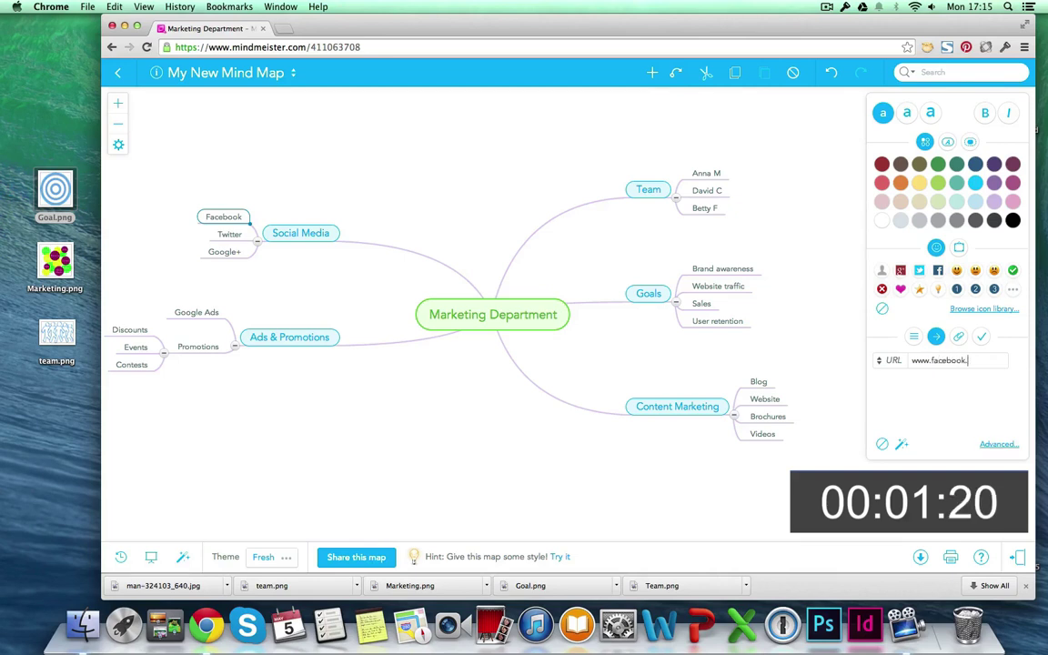
{"action": "left_click", "coordinate": [765, 399]}
{"action": "left_click", "coordinate": [931, 359]}
{"action": "type", "text": "ww"}
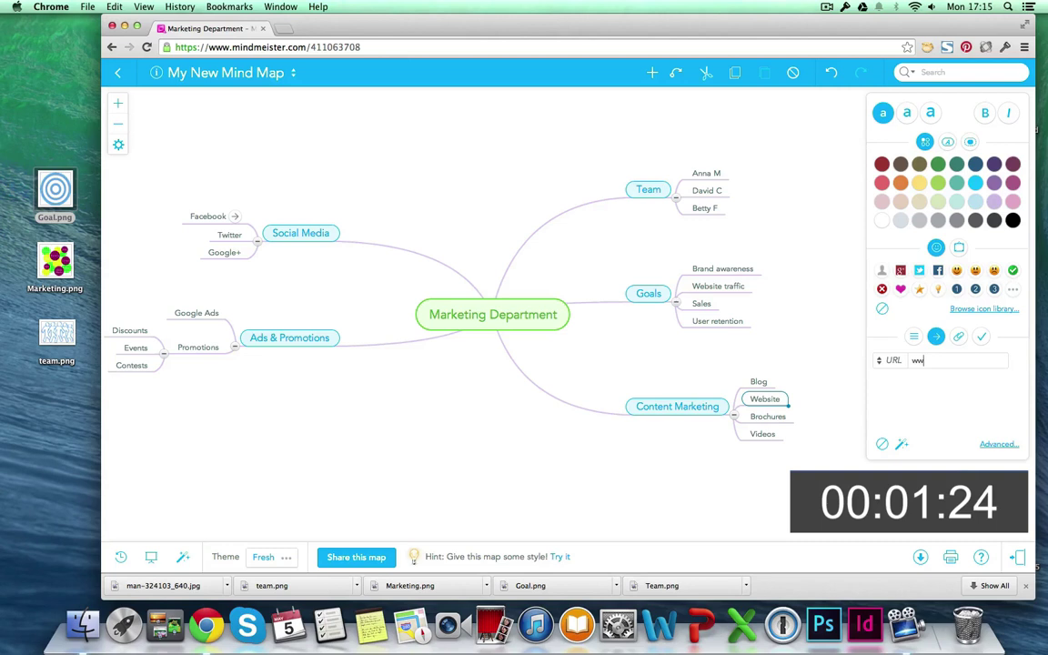
{"action": "type", "text": "w.webs"}
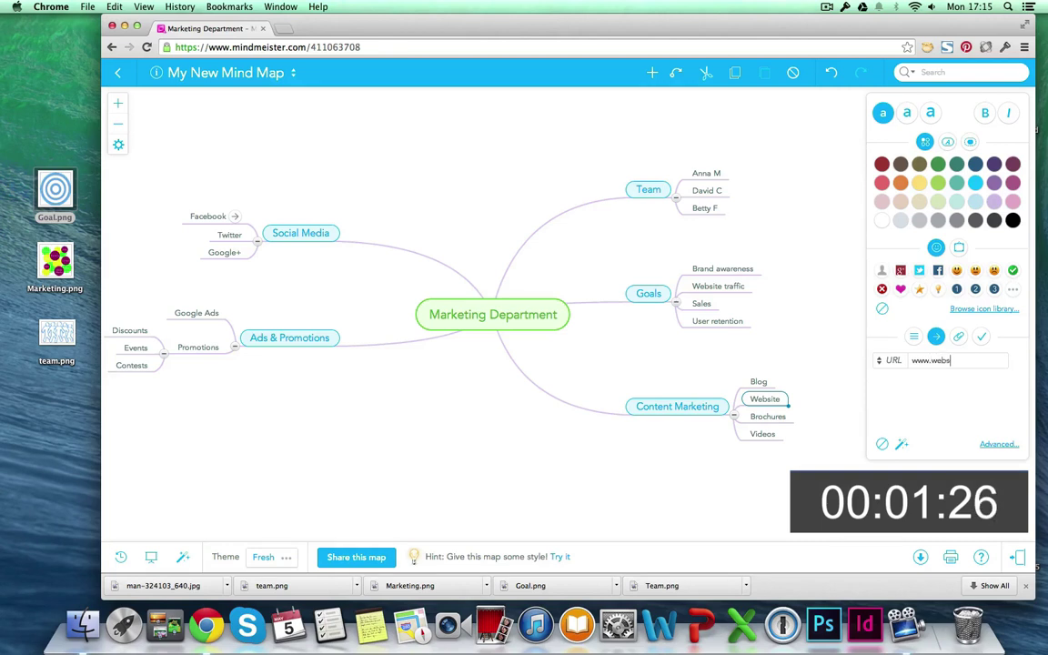
{"action": "type", "text": "om"}
{"action": "key", "text": "Return"}
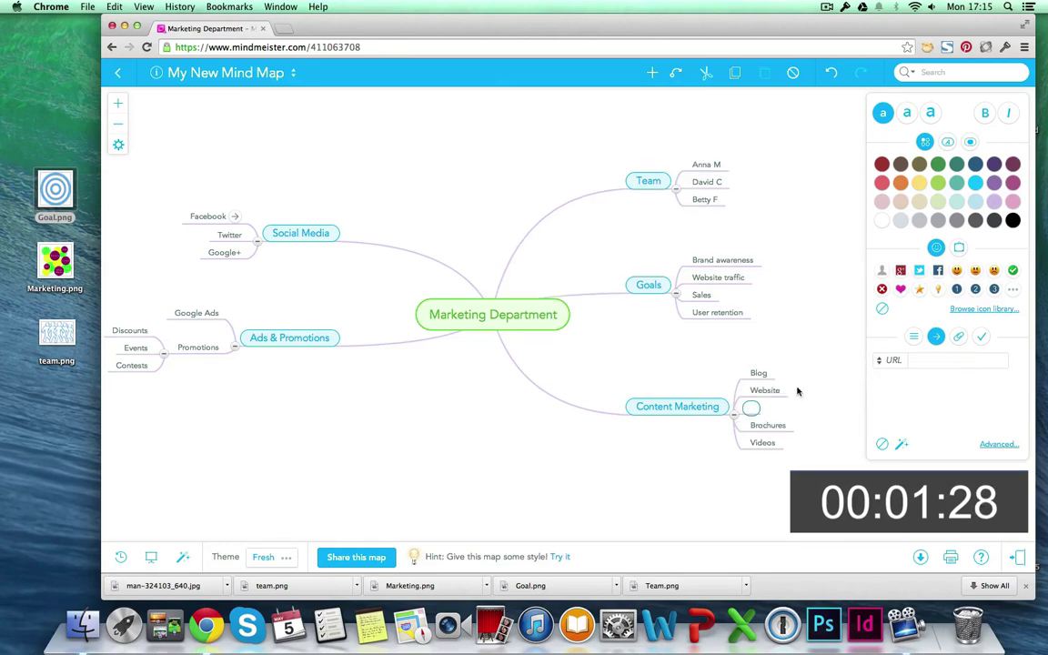
{"action": "left_click", "coordinate": [781, 389]}
{"action": "left_click", "coordinate": [946, 359]}
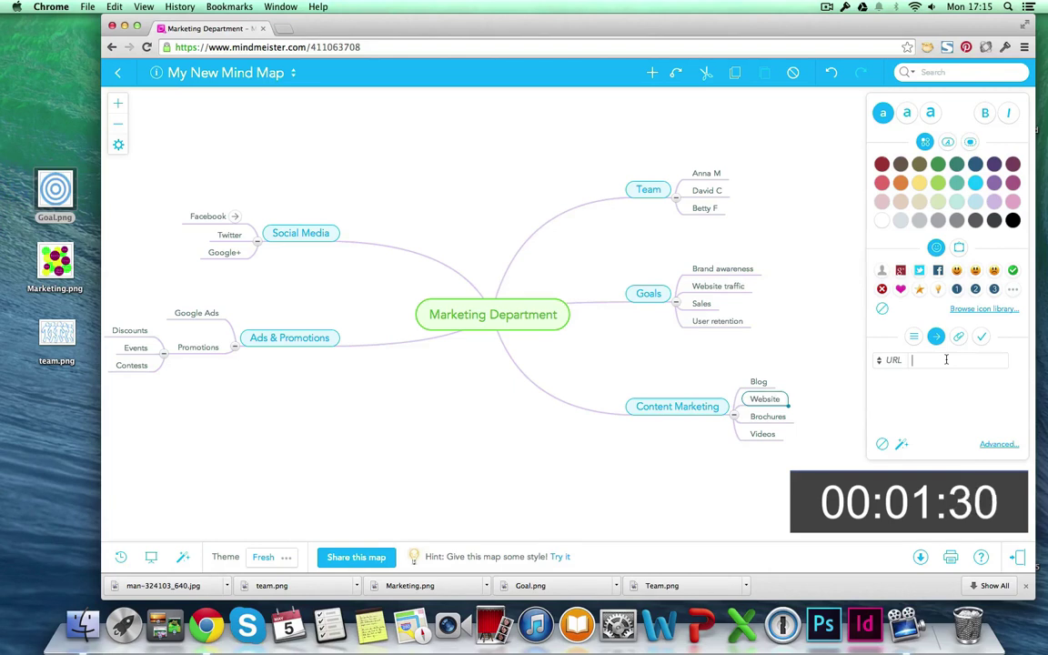
{"action": "type", "text": "ww.website"}
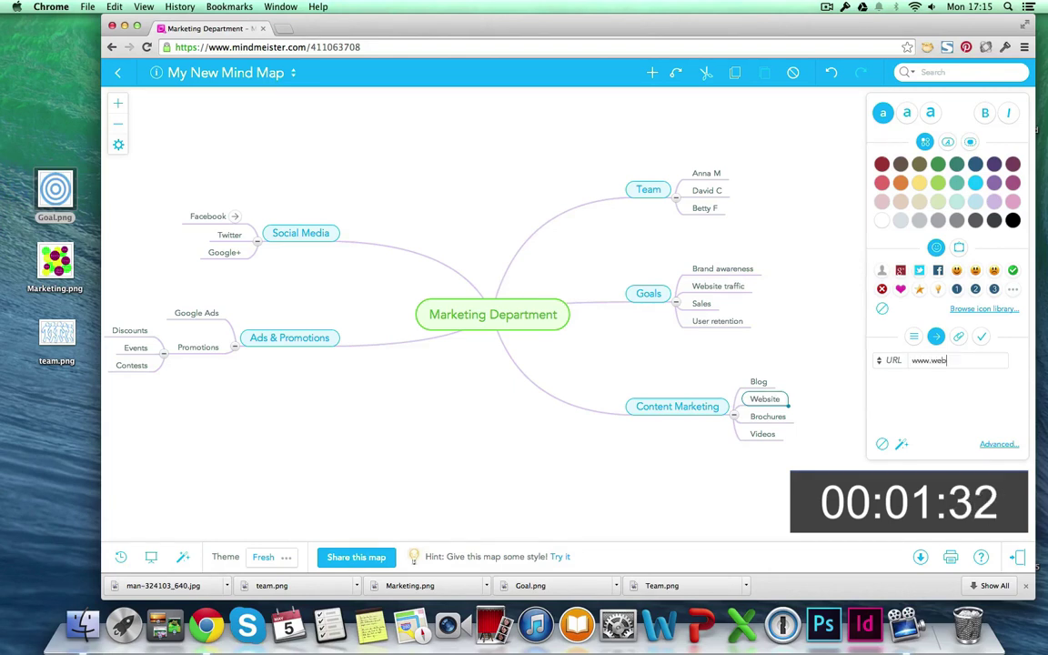
{"action": "type", "text": ".com"}
{"action": "key", "text": "Return"}
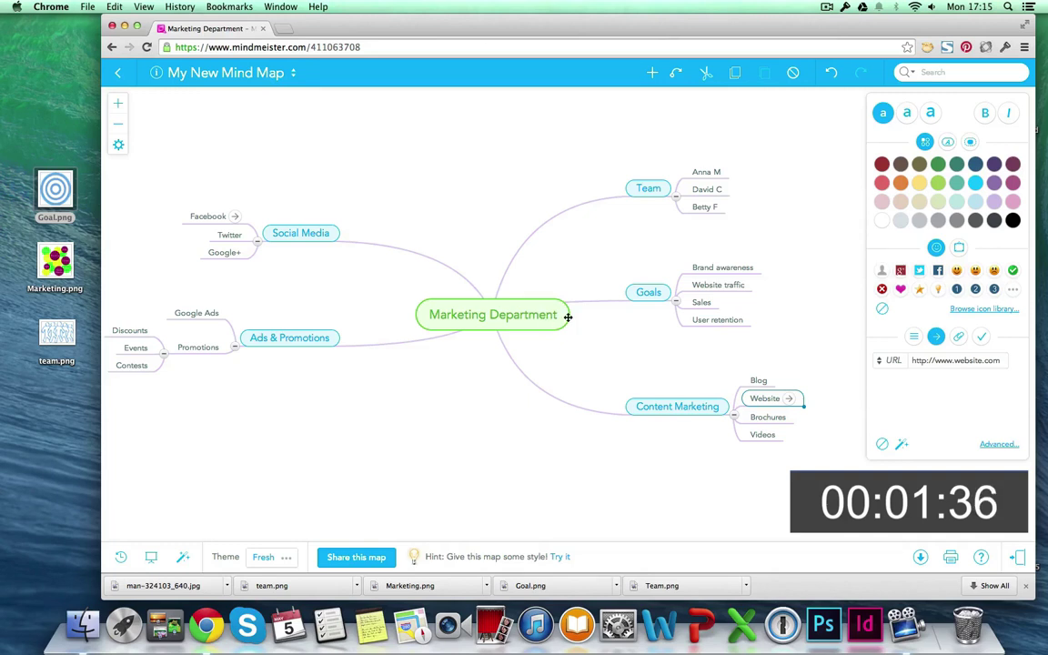
{"action": "mouse_move", "coordinate": [536, 320]}
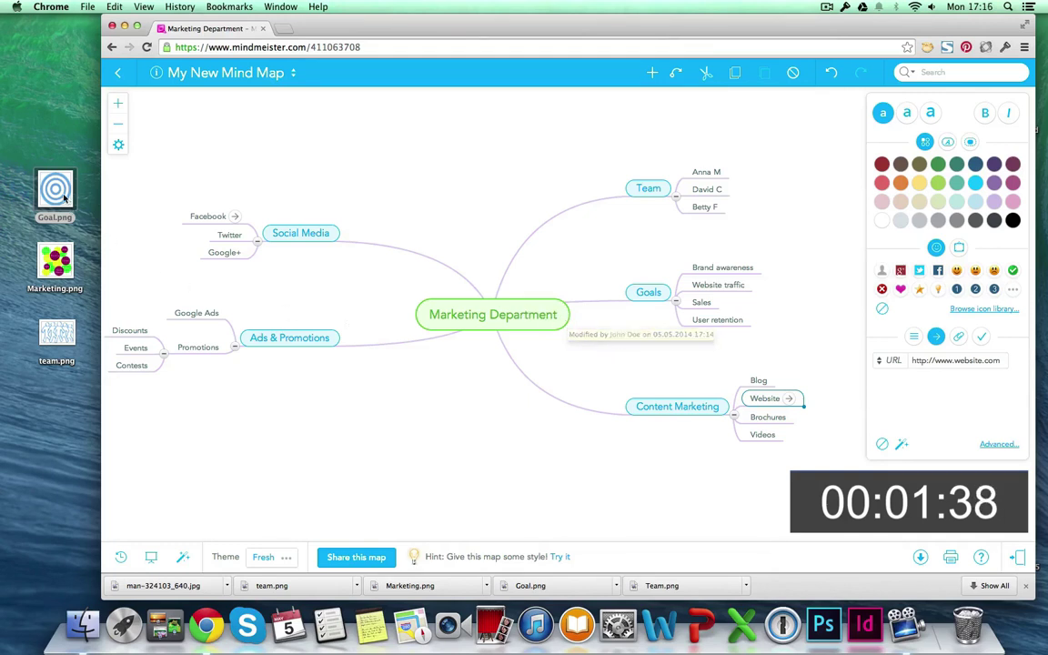
Drop Goal.png, Marketing.png and team.png onto Goals, Marketing Department and Team
{"action": "mouse_move", "coordinate": [55, 188]}
{"action": "left_mouse_down"}
{"action": "mouse_move", "coordinate": [636, 212]}
{"action": "mouse_move", "coordinate": [646, 289]}
{"action": "left_mouse_up"}
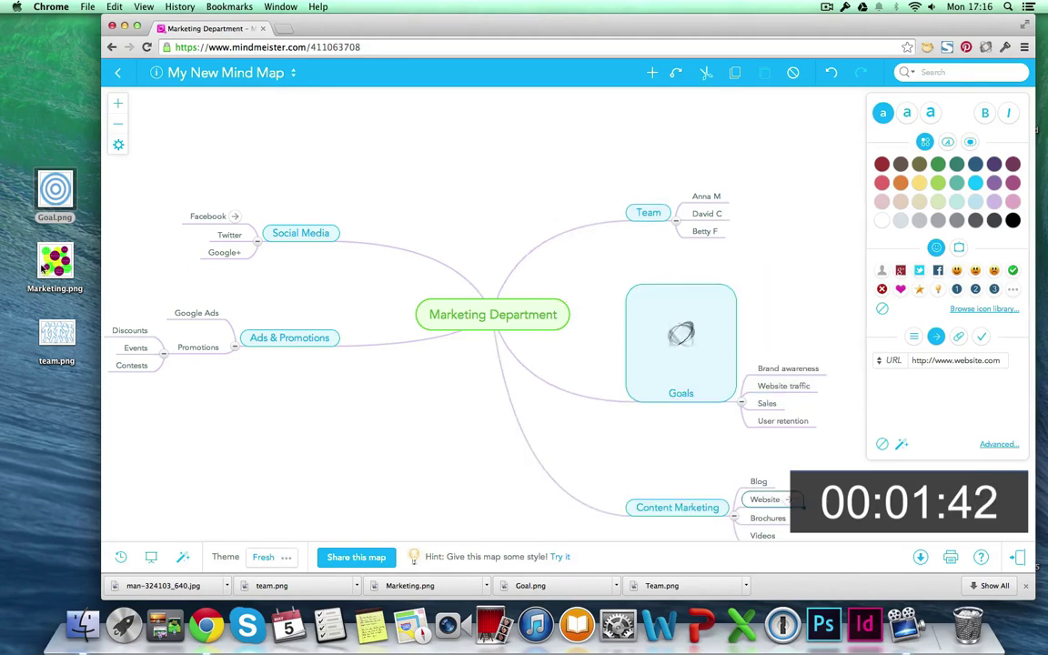
{"action": "left_click_drag", "start_coordinate": [55, 261], "coordinate": [467, 314]}
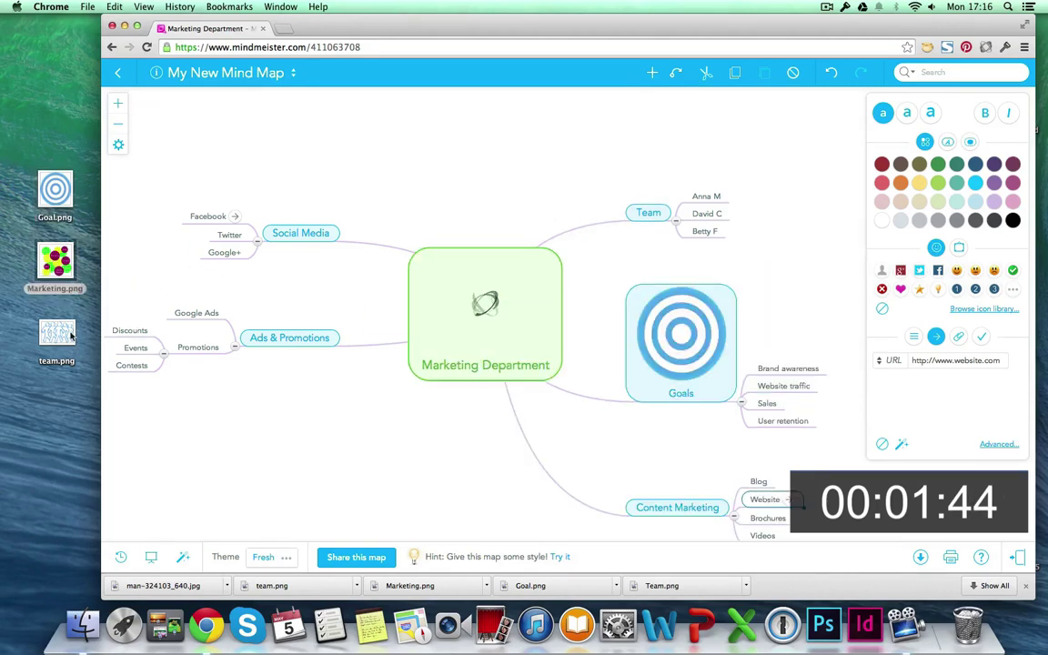
{"action": "left_click_drag", "start_coordinate": [56, 334], "coordinate": [643, 206]}
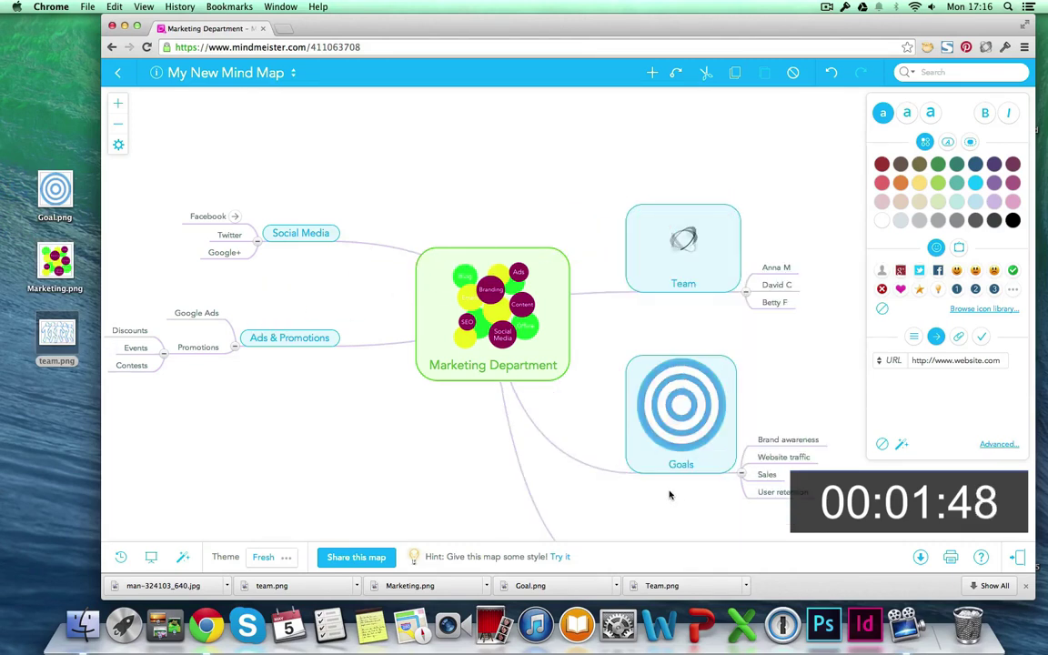
Move the Content Marketing branch to the left side of the map
{"action": "scroll", "coordinate": [665, 489], "scroll_direction": "down", "scroll_amount": 2}
{"action": "scroll", "coordinate": [673, 455], "scroll_direction": "down", "scroll_amount": 3}
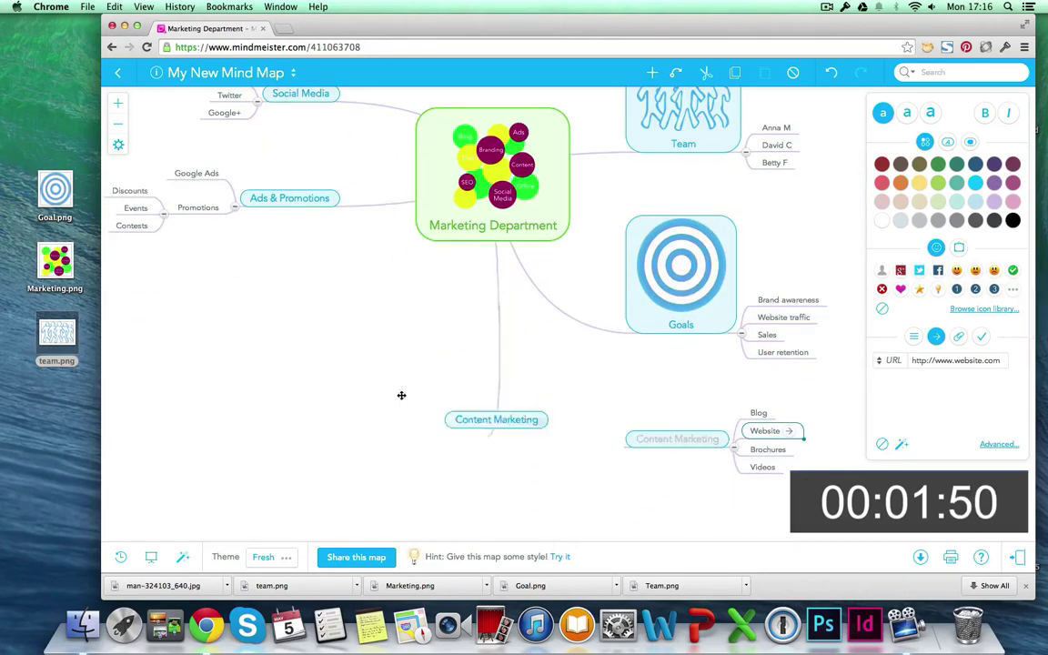
{"action": "left_click_drag", "start_coordinate": [680, 431], "coordinate": [274, 300]}
{"action": "scroll", "coordinate": [480, 342], "scroll_direction": "up", "scroll_amount": 1}
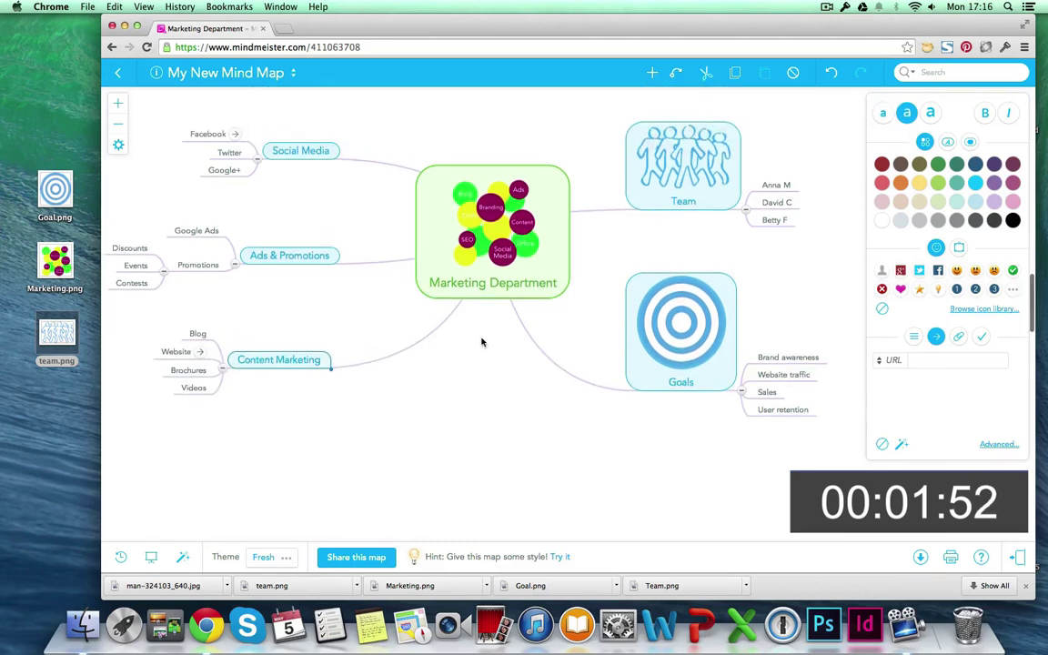
{"action": "scroll", "coordinate": [480, 342], "scroll_direction": "up", "scroll_amount": 1}
Add an AdSense description note to the Google Ads topic
{"action": "left_click", "coordinate": [199, 237]}
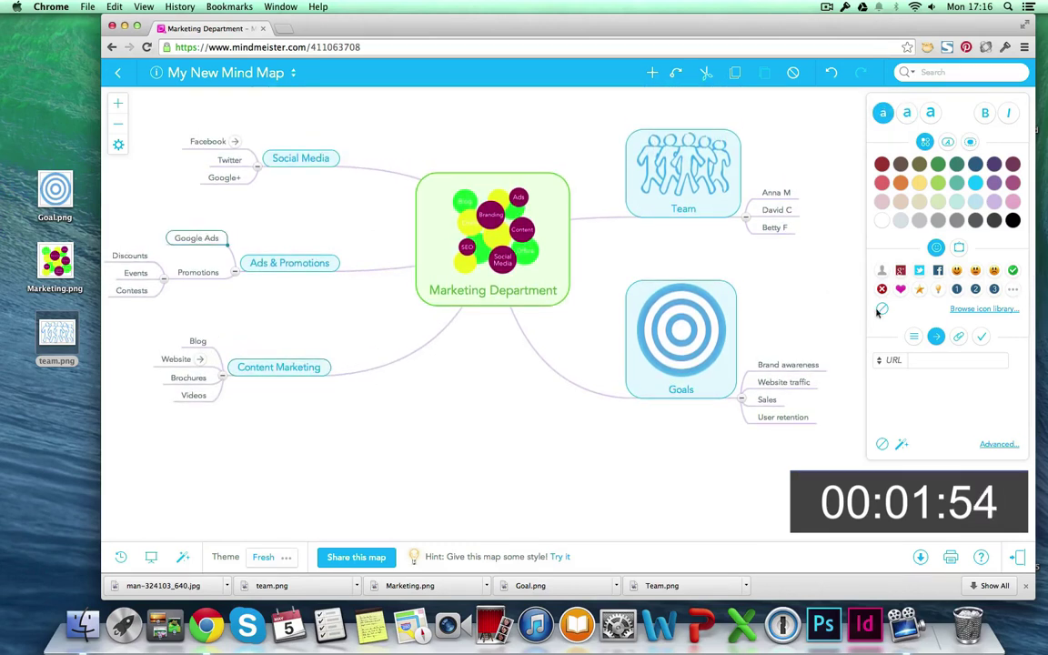
{"action": "left_click", "coordinate": [913, 337]}
{"action": "left_click", "coordinate": [903, 445]}
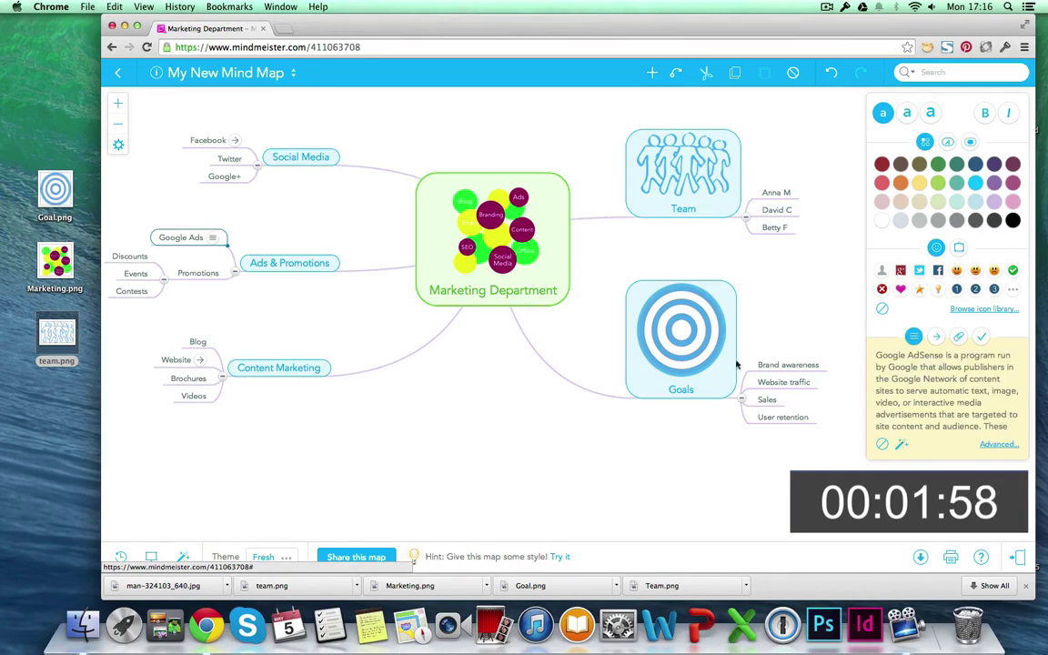
Mark all four Goals items with a green check icon
{"action": "left_click", "coordinate": [792, 365]}
{"action": "left_click", "coordinate": [784, 417], "text": "shift"}
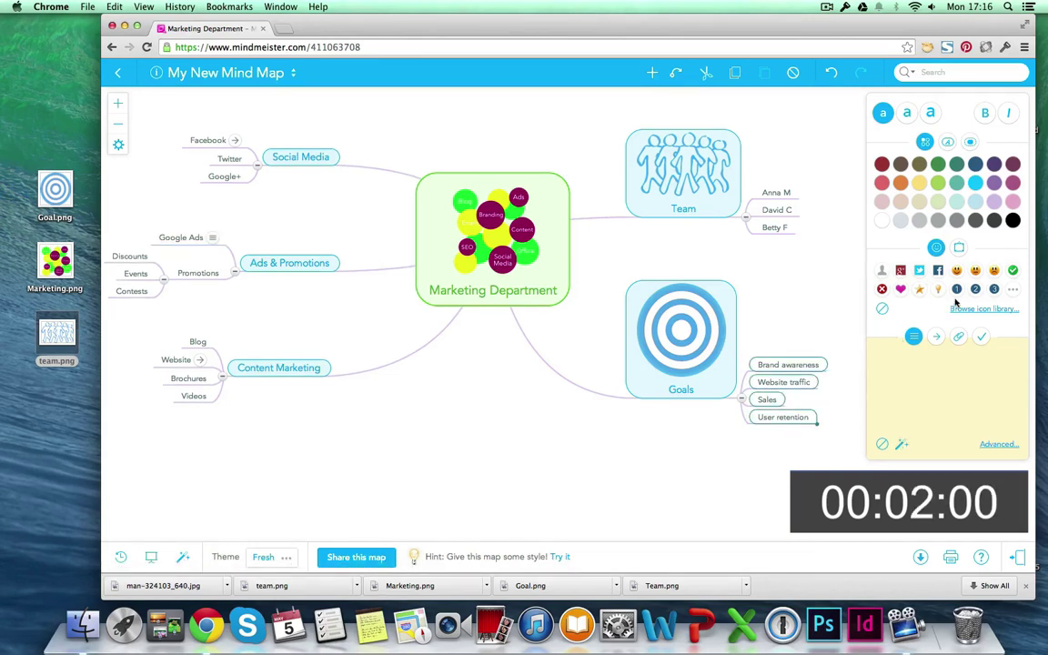
{"action": "left_click", "coordinate": [1013, 270]}
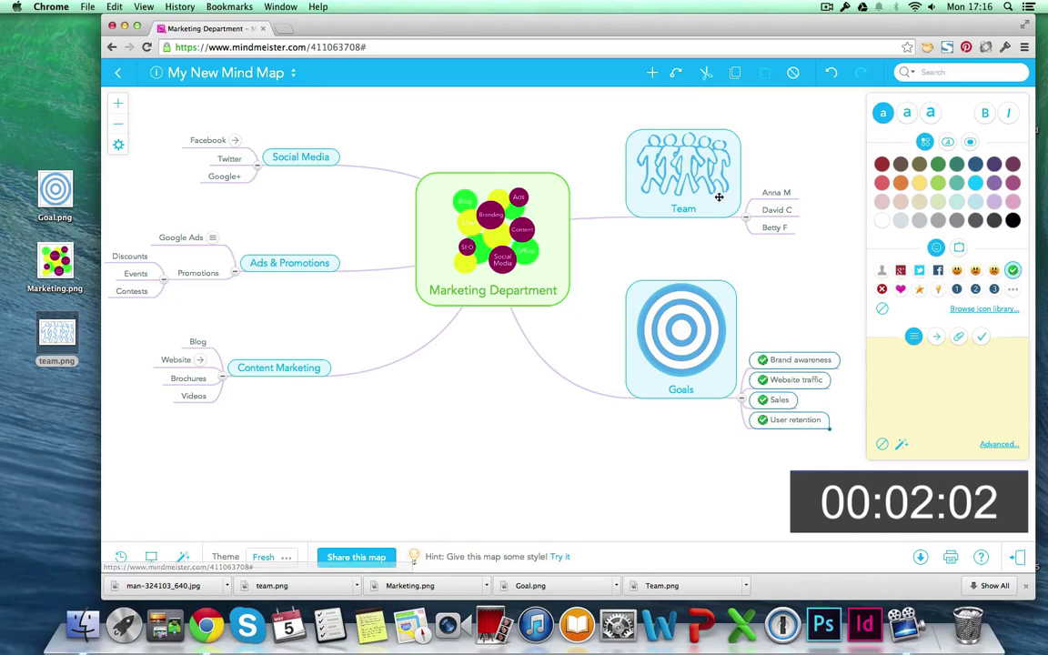
{"action": "left_click", "coordinate": [774, 193]}
{"action": "left_click", "coordinate": [777, 227], "text": "shift"}
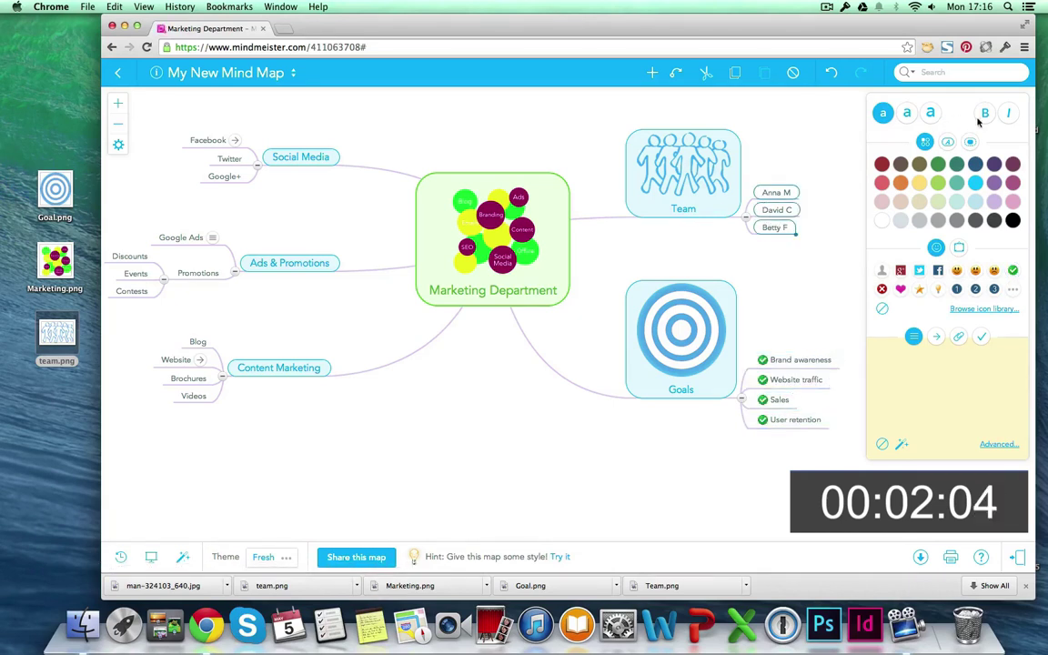
{"action": "left_click", "coordinate": [906, 112]}
{"action": "left_click", "coordinate": [985, 112]}
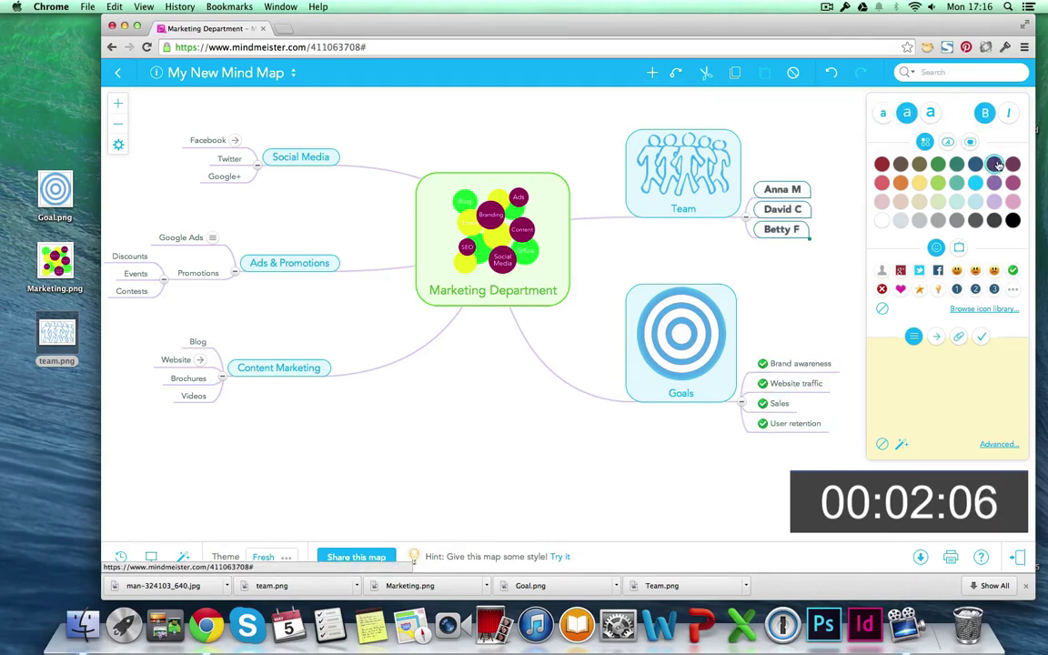
Give Facebook, Twitter and Google+ their matching brand icons
{"action": "left_click", "coordinate": [206, 140]}
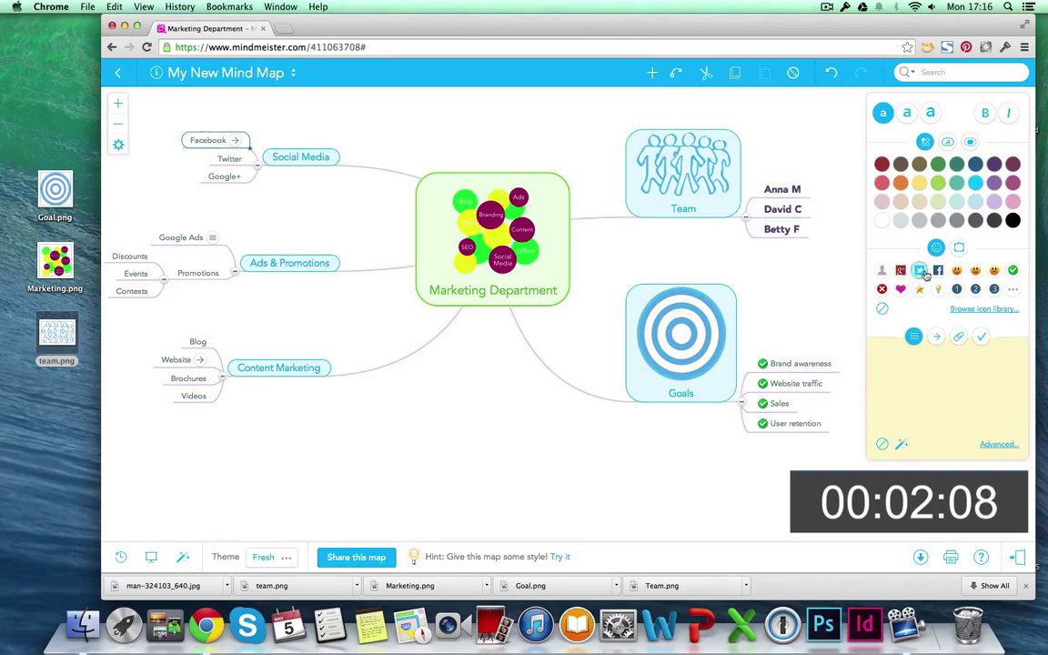
{"action": "left_click", "coordinate": [229, 158]}
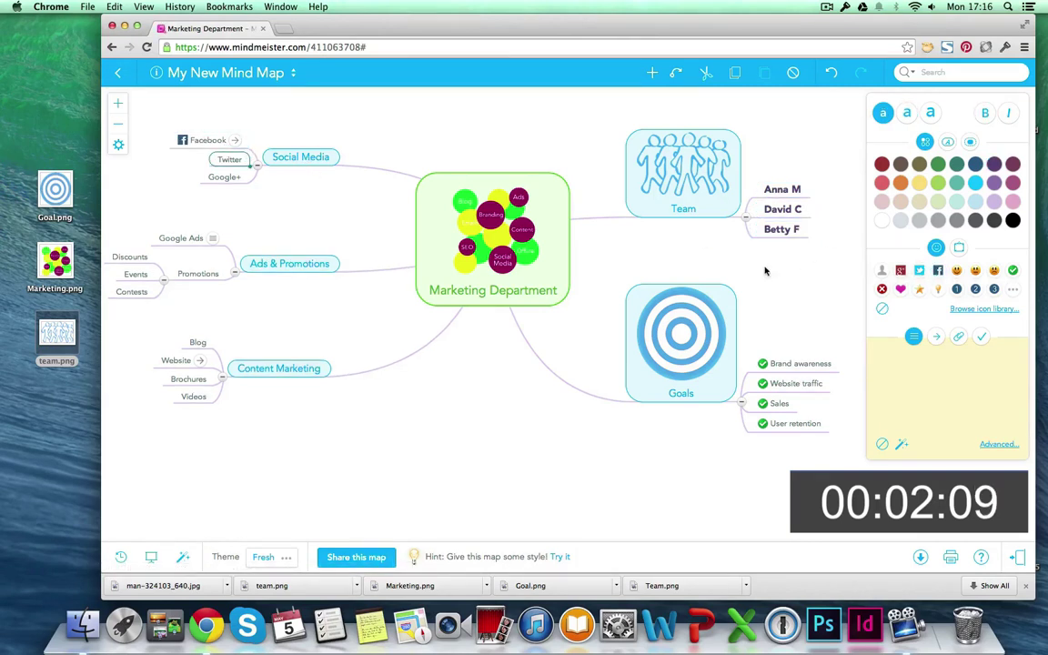
{"action": "left_click", "coordinate": [920, 270]}
{"action": "key", "text": "Down"}
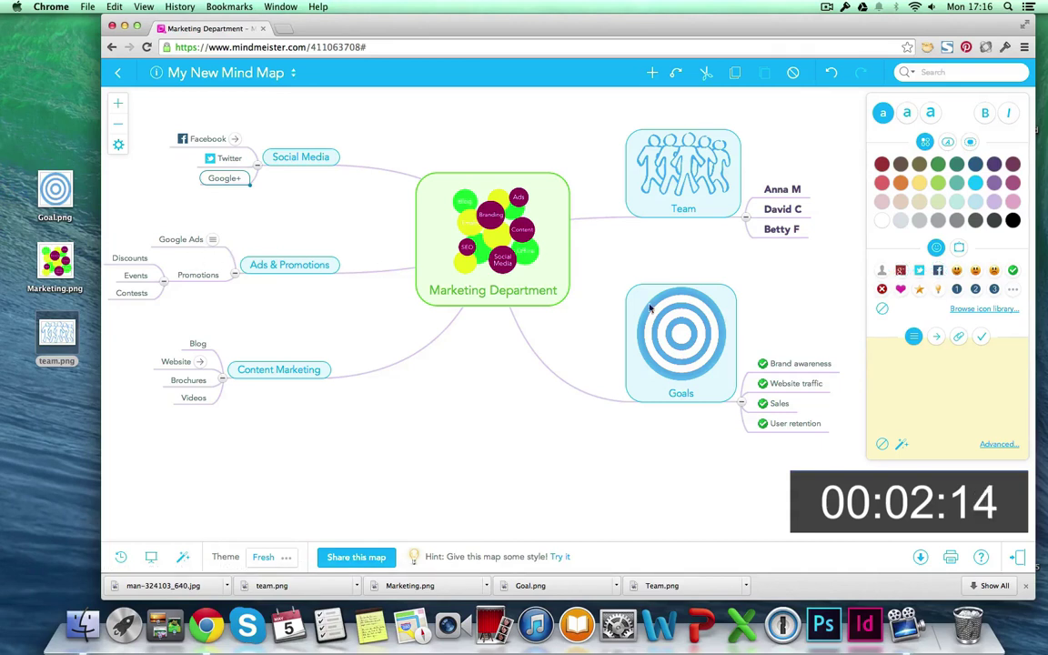
{"action": "left_click", "coordinate": [900, 270]}
Bold Promotions and Website, and star Discounts, Events and Contests
{"action": "key", "text": "Down"}
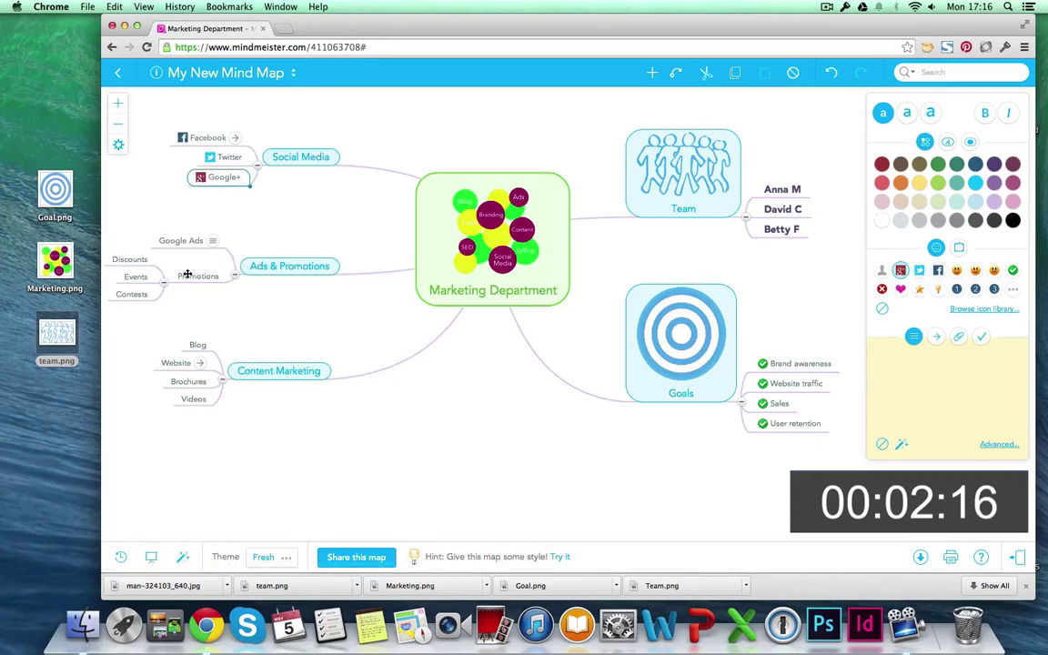
{"action": "key", "text": "super+b"}
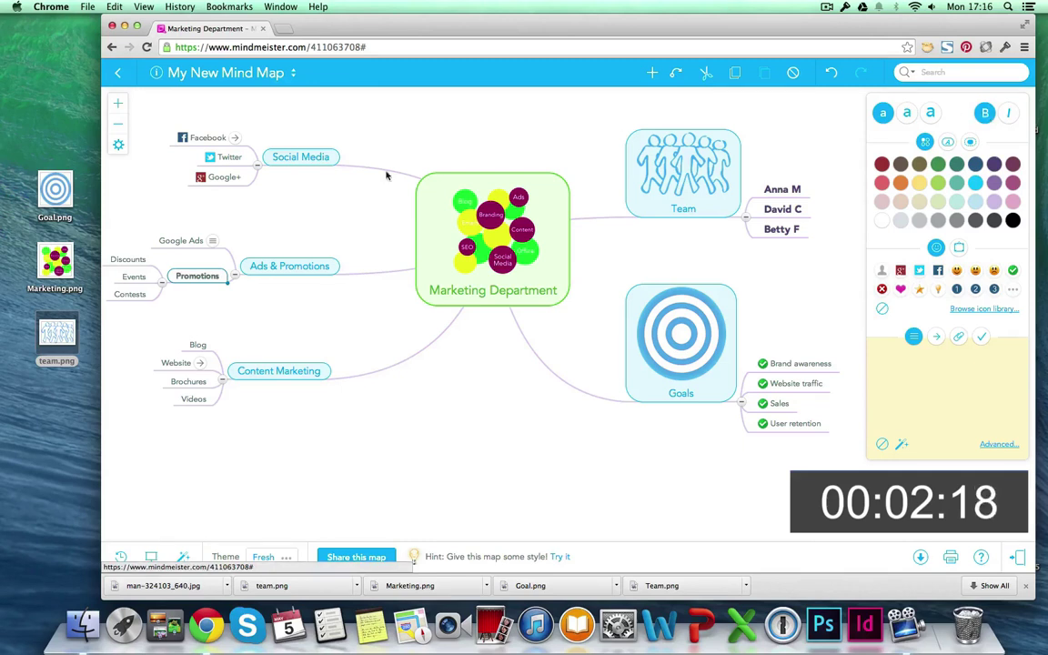
{"action": "left_click", "coordinate": [128, 260]}
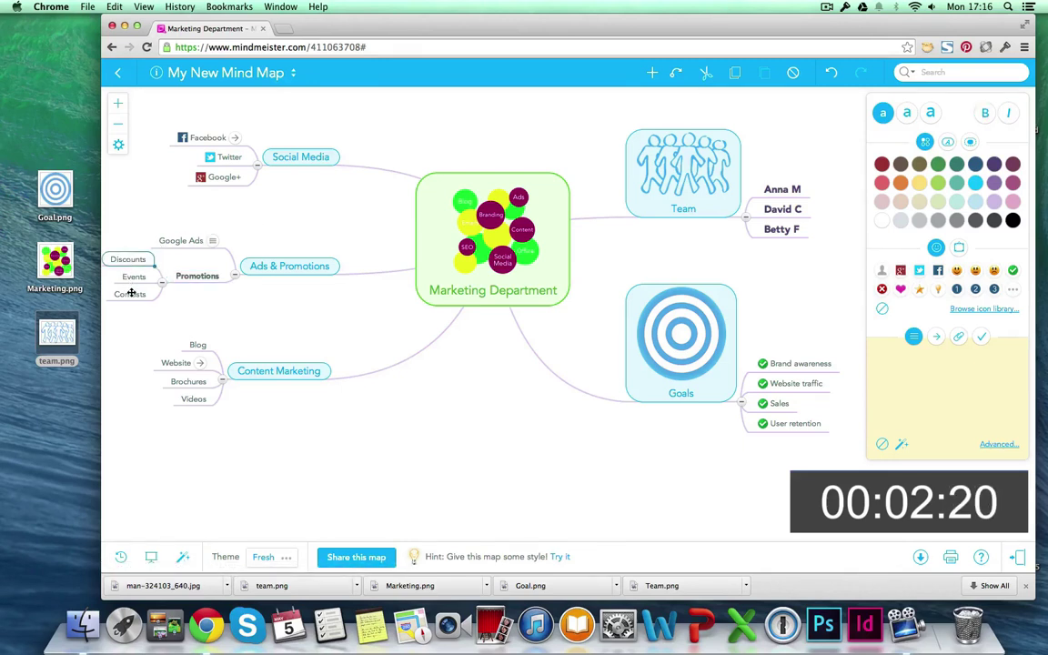
{"action": "left_click", "coordinate": [130, 294], "text": "shift"}
{"action": "left_click", "coordinate": [919, 290]}
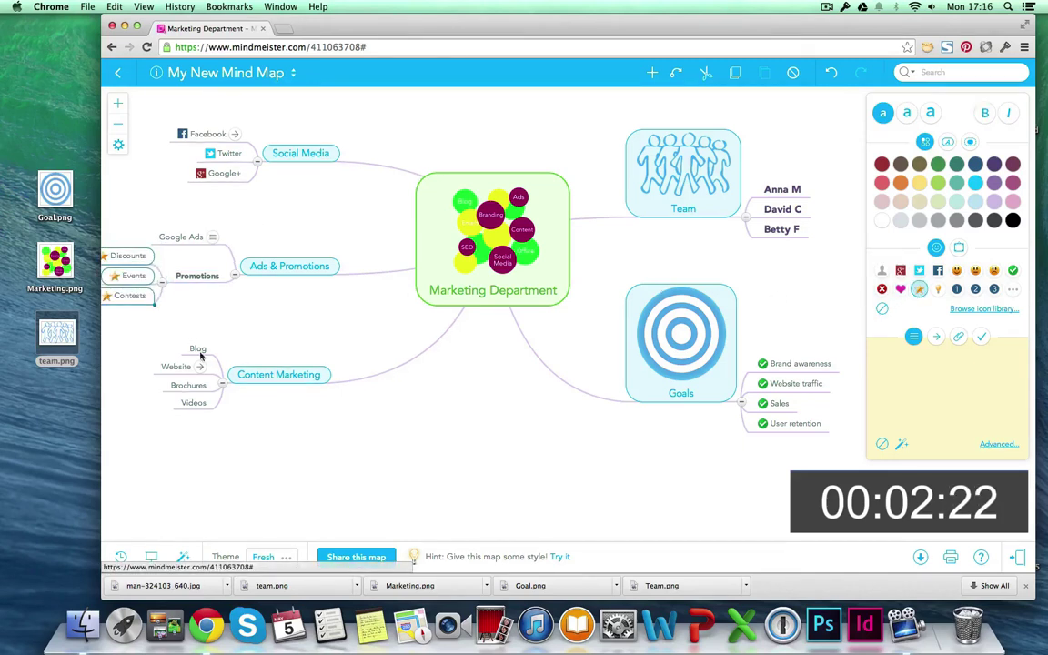
{"action": "left_click", "coordinate": [176, 366]}
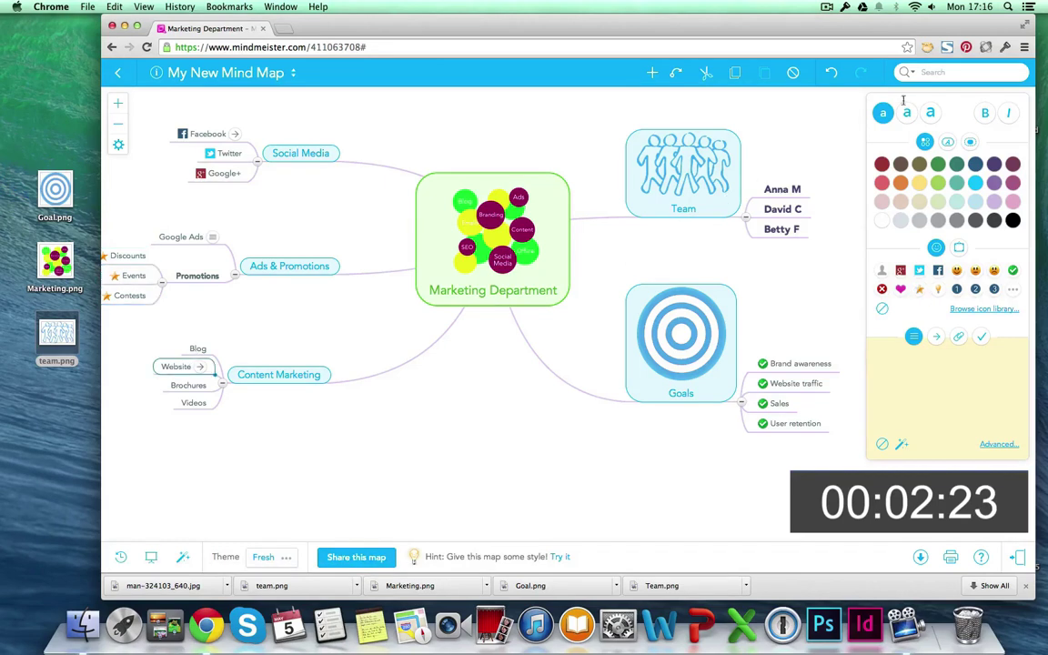
{"action": "left_click", "coordinate": [987, 113]}
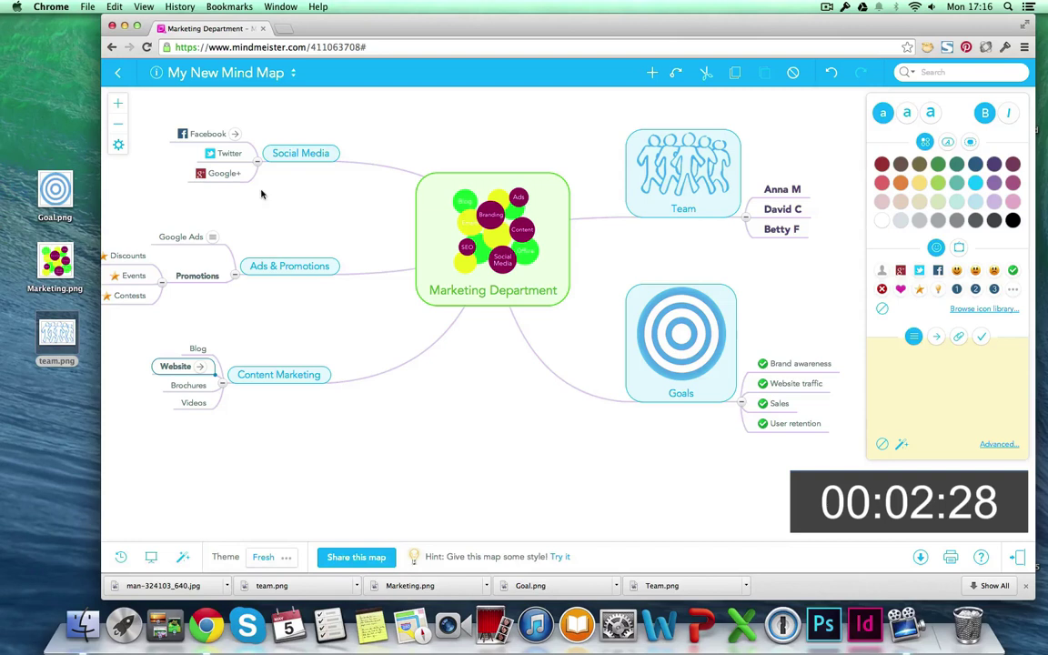
Drag Social Media, Ads & Promotions, Content Marketing and Team closer to the centre
{"action": "left_click_drag", "start_coordinate": [295, 156], "coordinate": [323, 137]}
{"action": "left_click_drag", "start_coordinate": [289, 265], "coordinate": [317, 241]}
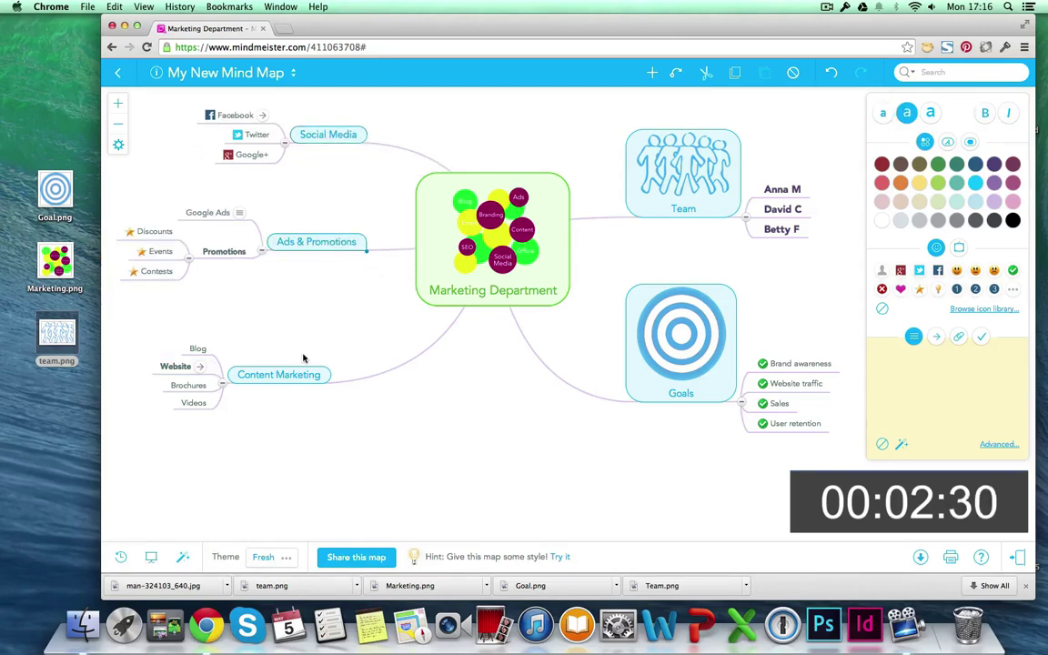
{"action": "mouse_move", "coordinate": [278, 374]}
{"action": "left_mouse_down"}
{"action": "mouse_move", "coordinate": [329, 349]}
{"action": "mouse_move", "coordinate": [335, 335]}
{"action": "left_mouse_up"}
{"action": "left_click_drag", "start_coordinate": [637, 195], "coordinate": [633, 175]}
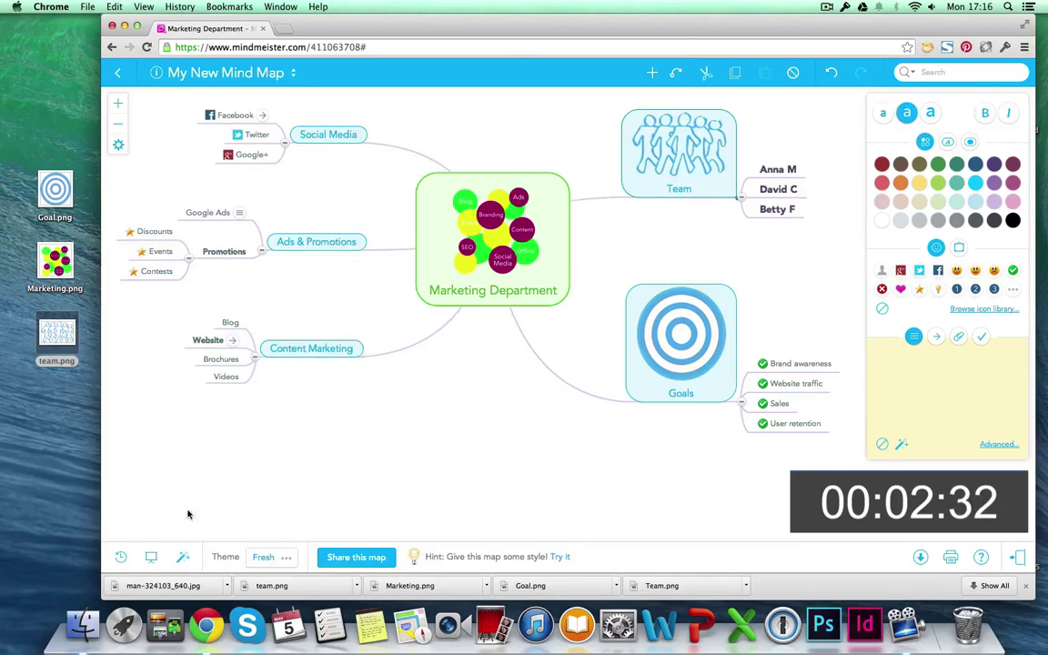
Frame eight slides: root, Team, Goals, goals list, Content Marketing, Ads, Promotions, Social Media
{"action": "left_click", "coordinate": [151, 557]}
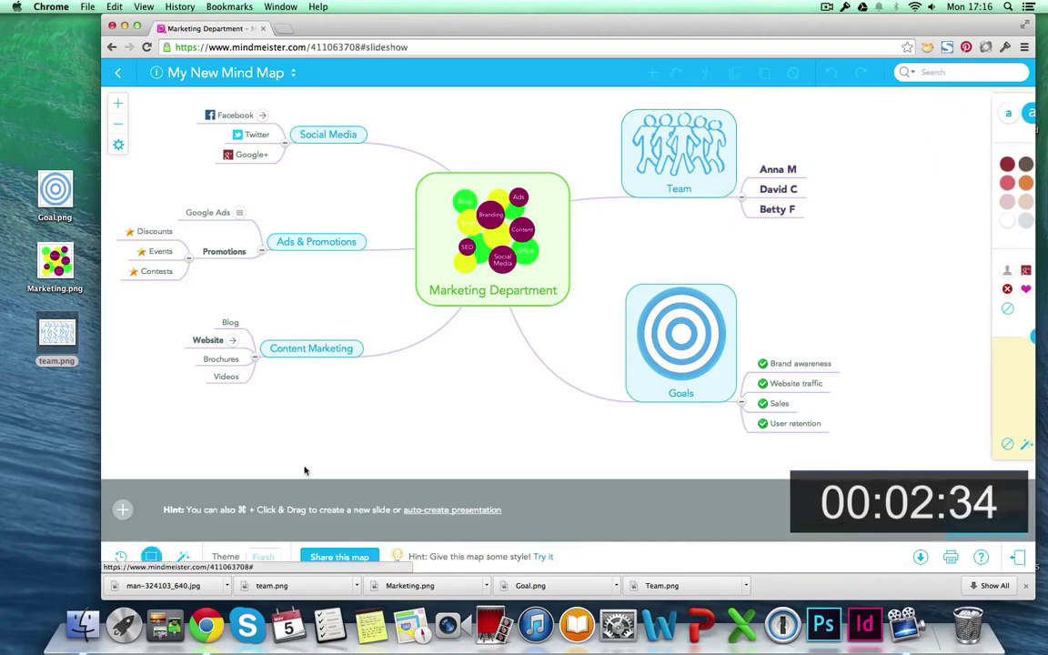
{"action": "left_click_drag", "start_coordinate": [406, 171], "coordinate": [589, 324]}
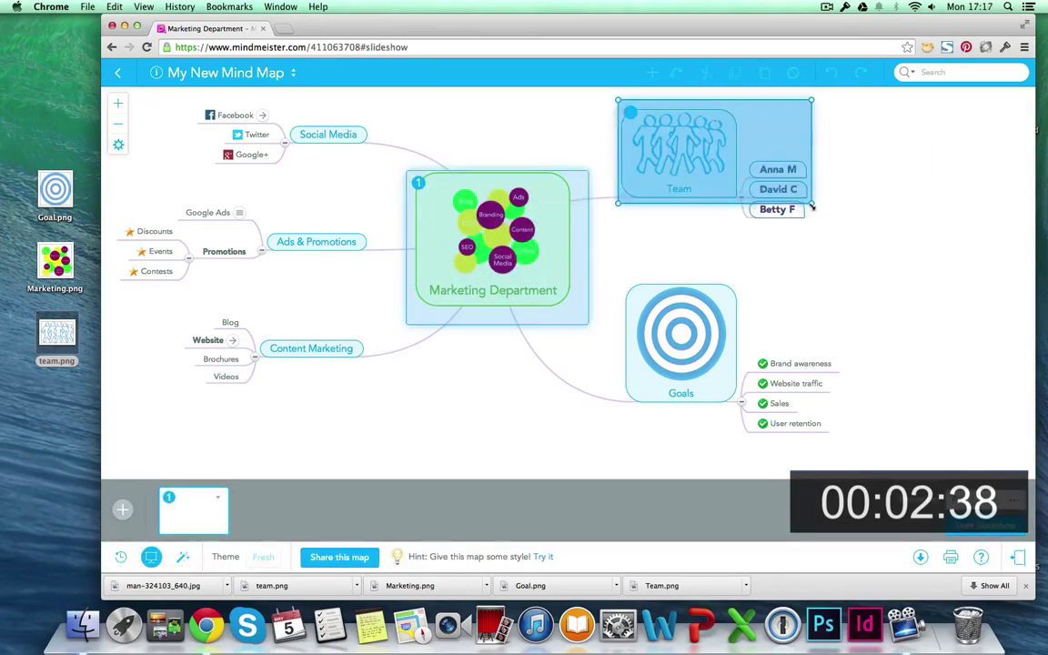
{"action": "left_click_drag", "start_coordinate": [619, 100], "coordinate": [813, 218]}
{"action": "mouse_move", "coordinate": [621, 274]}
{"action": "left_mouse_down"}
{"action": "mouse_move", "coordinate": [708, 400]}
{"action": "mouse_move", "coordinate": [737, 410]}
{"action": "left_mouse_up"}
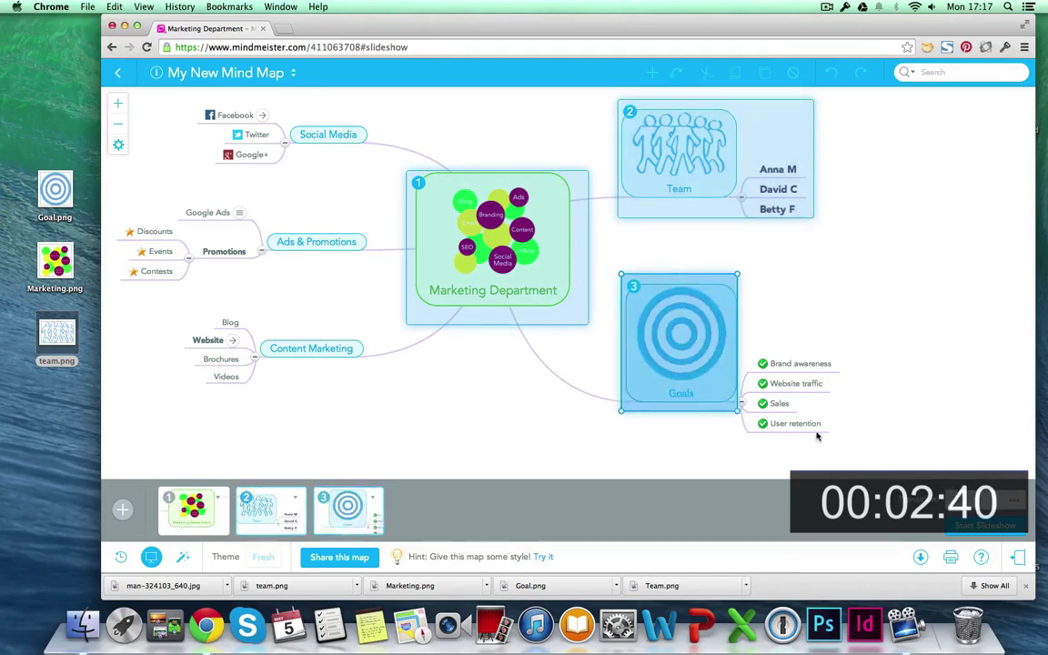
{"action": "left_click_drag", "start_coordinate": [750, 343], "coordinate": [863, 447]}
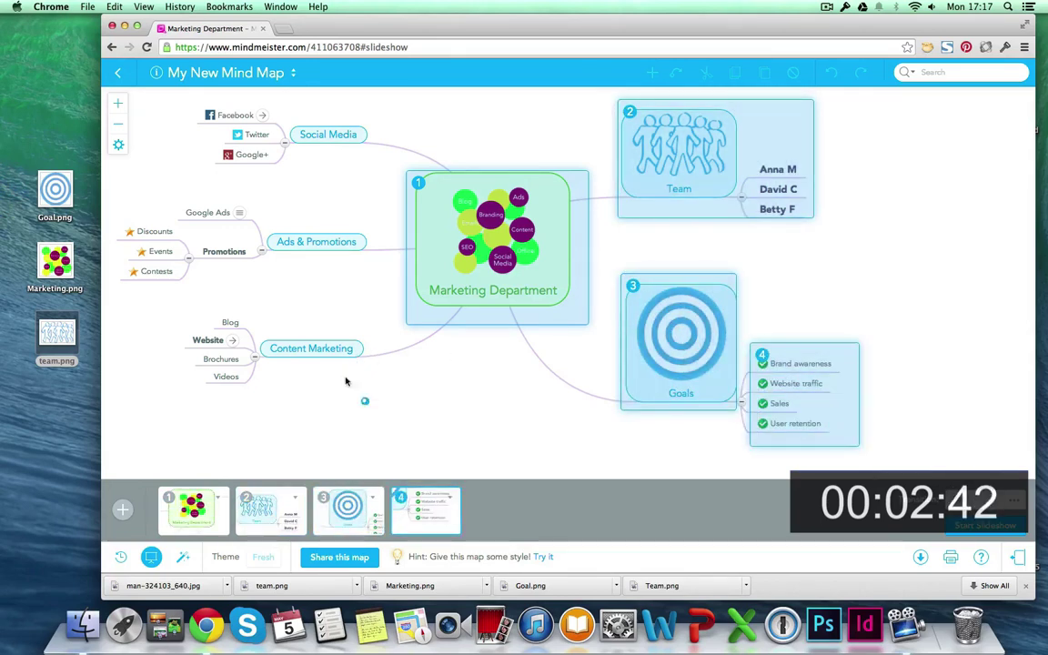
{"action": "left_click_drag", "start_coordinate": [365, 400], "coordinate": [180, 315]}
{"action": "left_click_drag", "start_coordinate": [361, 269], "coordinate": [267, 221]}
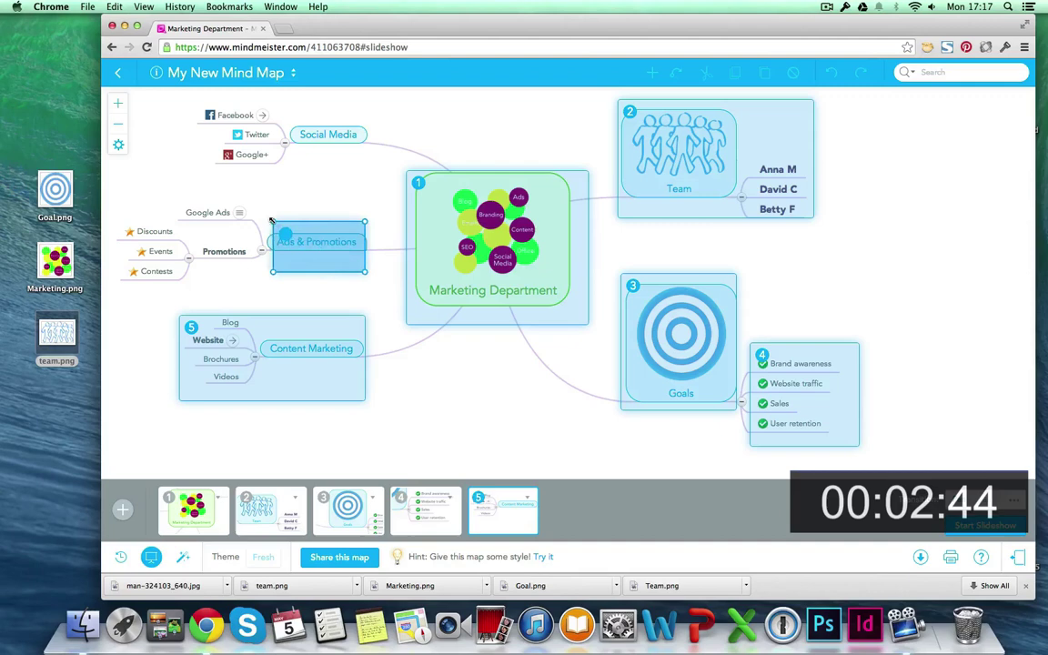
{"action": "left_click_drag", "start_coordinate": [255, 291], "coordinate": [117, 201]}
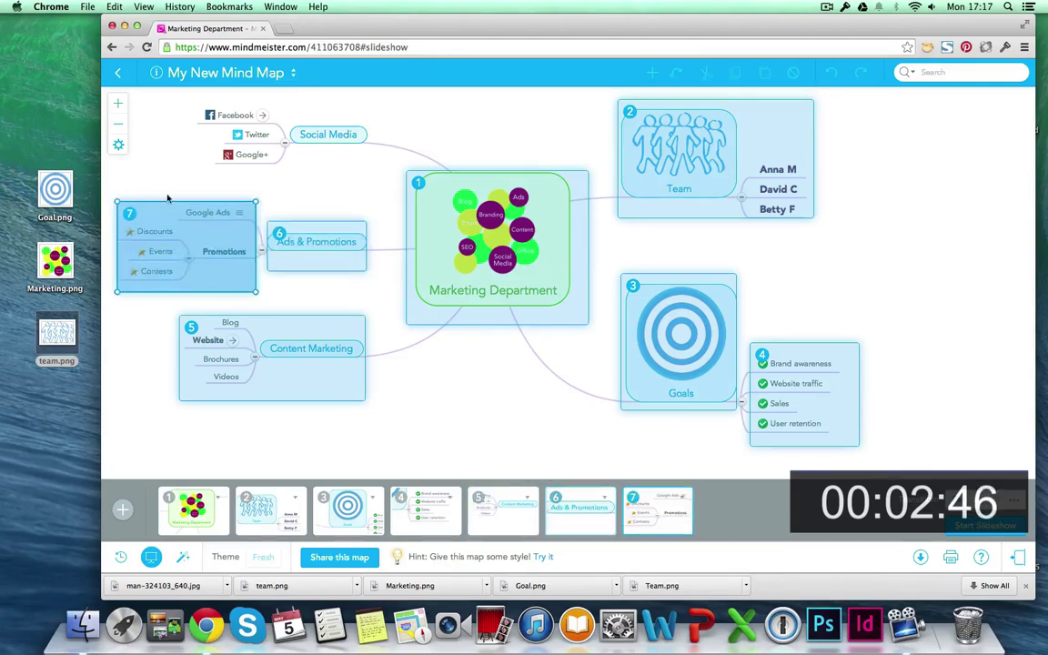
{"action": "left_click_drag", "start_coordinate": [361, 167], "coordinate": [202, 101]}
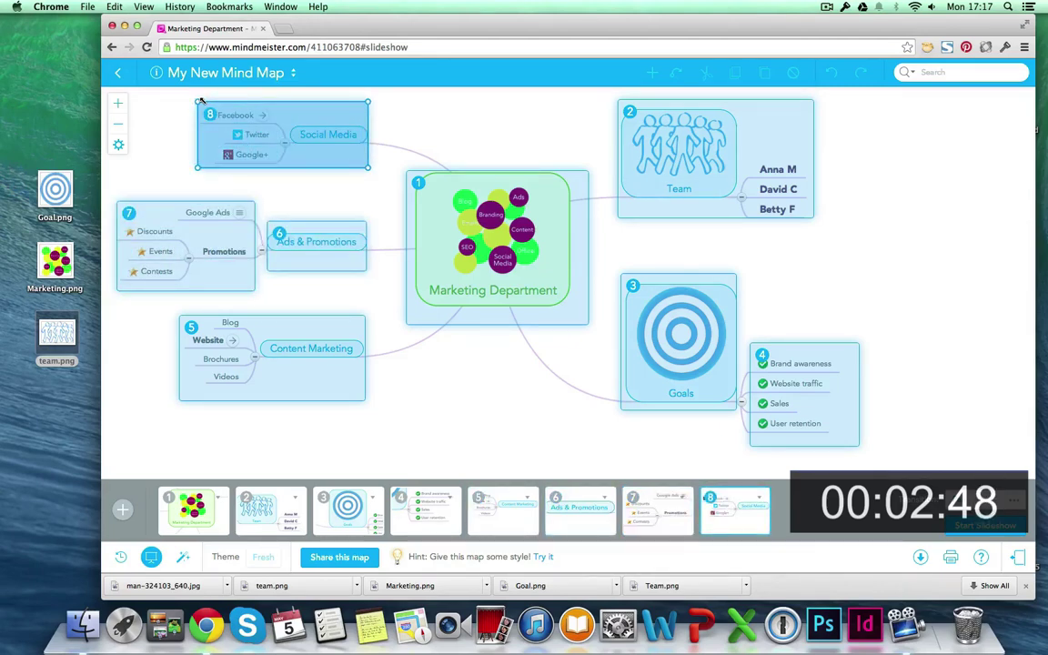
{"action": "left_click", "coordinate": [208, 516]}
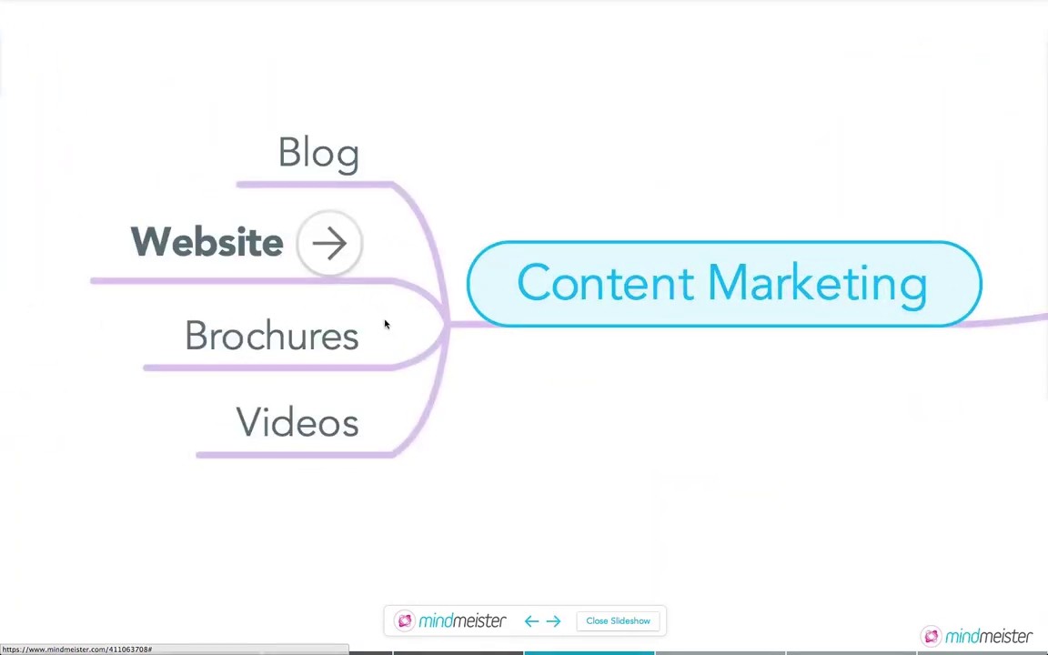
{"action": "left_click", "coordinate": [338, 253]}
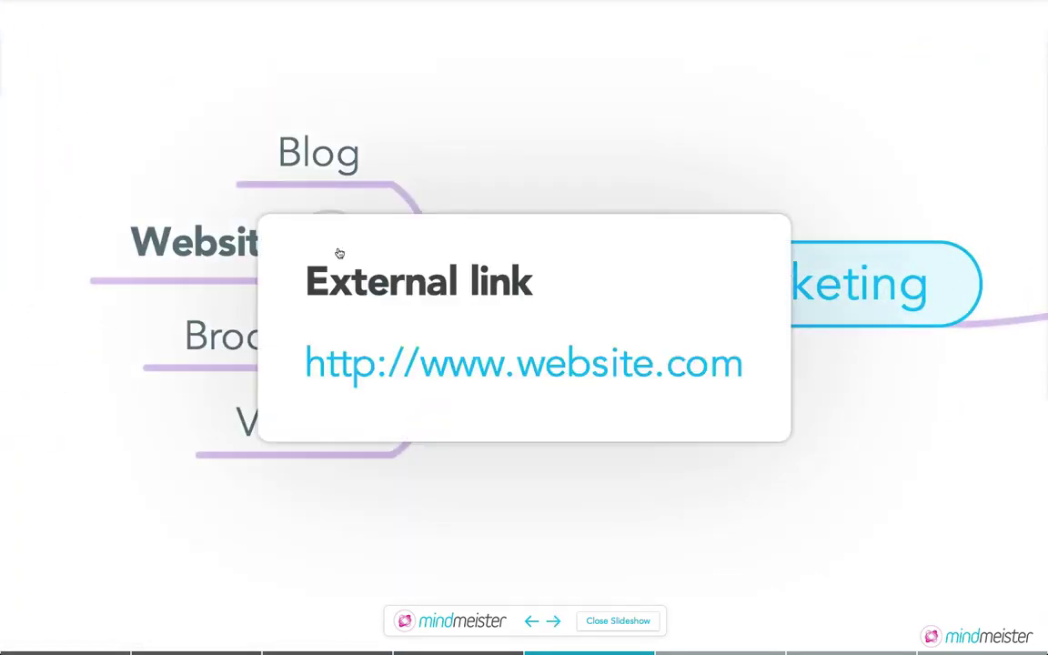